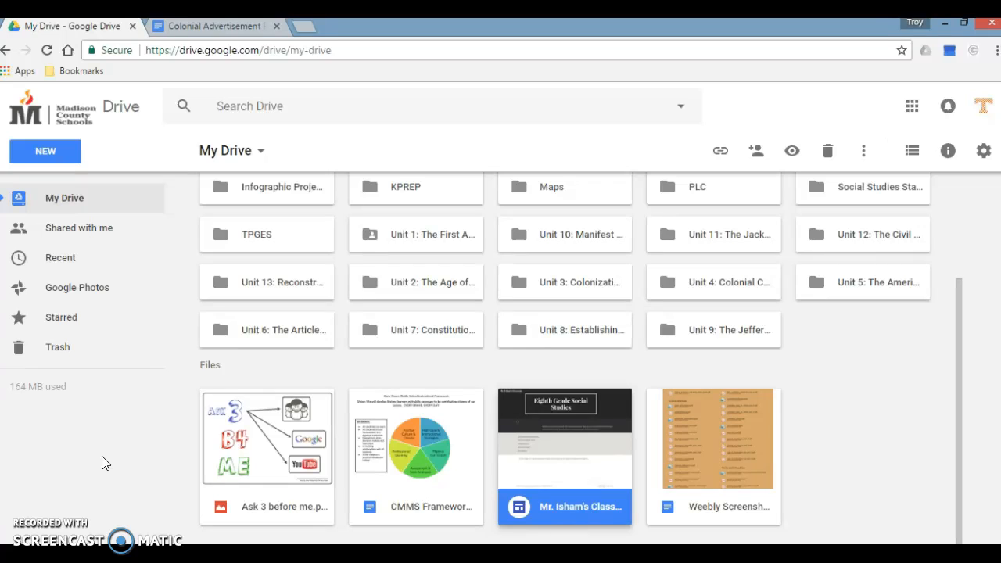
Create a new Google Drawings file from My Drive and open its title for editing
{"action": "left_click", "coordinate": [56, 159]}
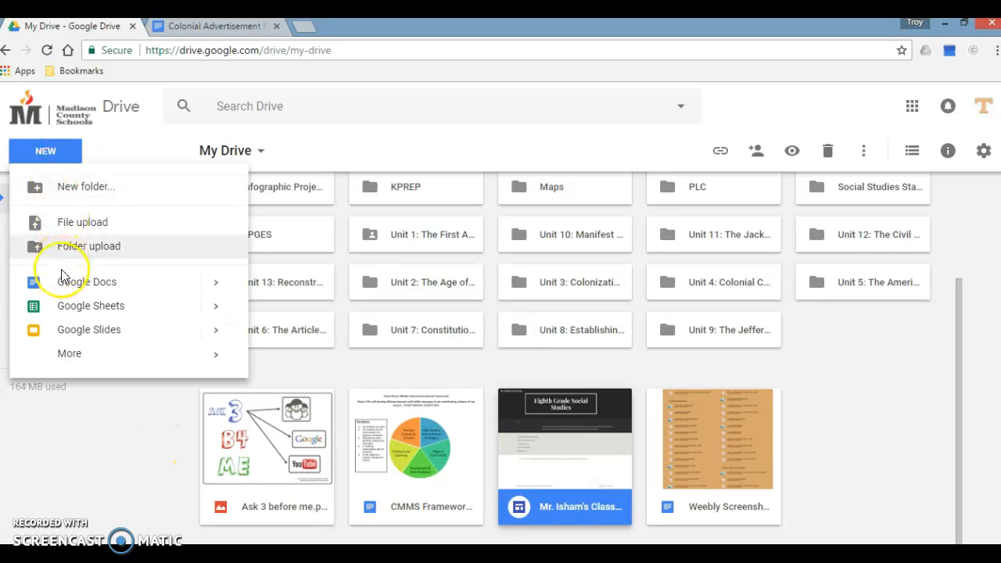
{"action": "mouse_move", "coordinate": [70, 359]}
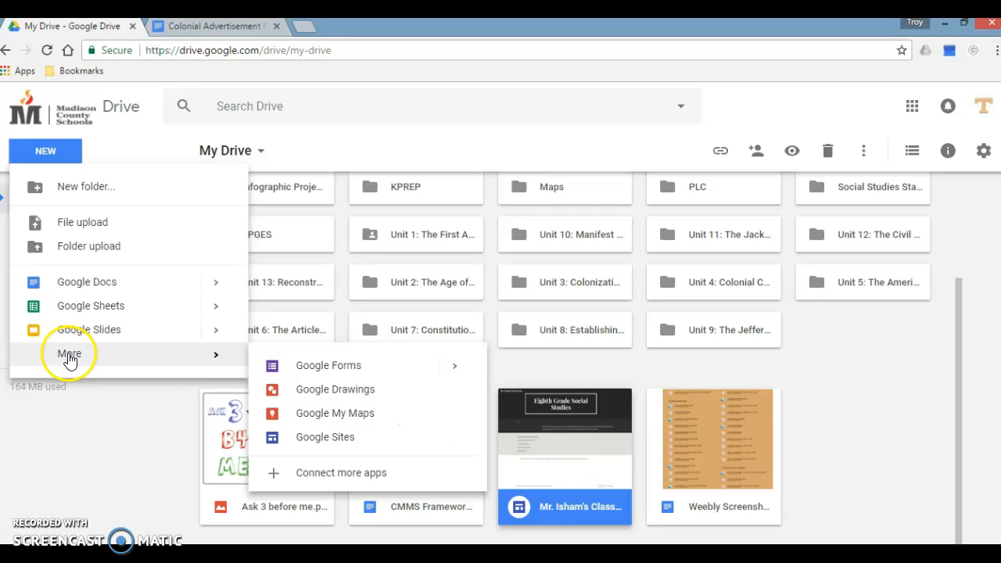
{"action": "left_click", "coordinate": [347, 391]}
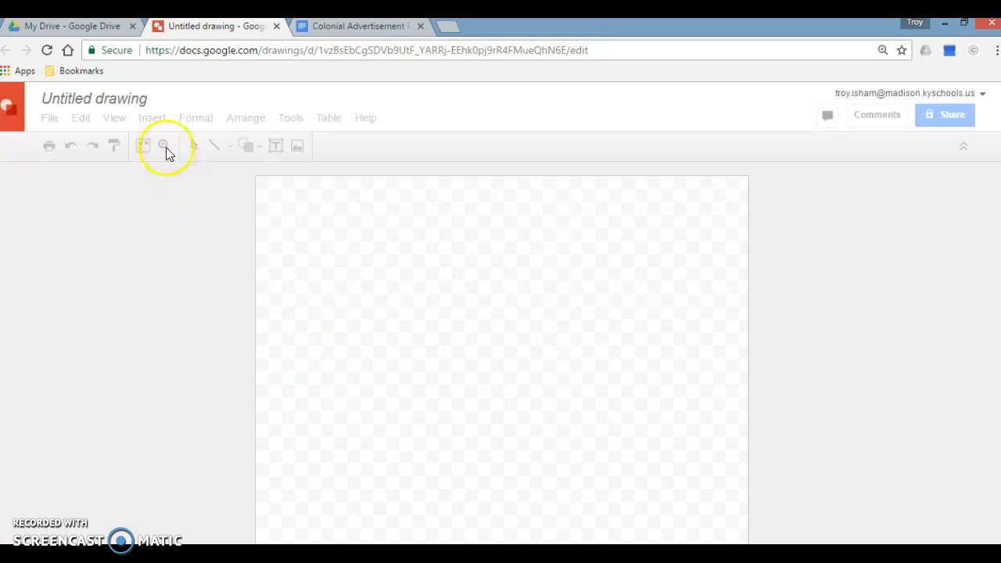
{"action": "left_click", "coordinate": [141, 100]}
{"action": "left_click", "coordinate": [113, 102]}
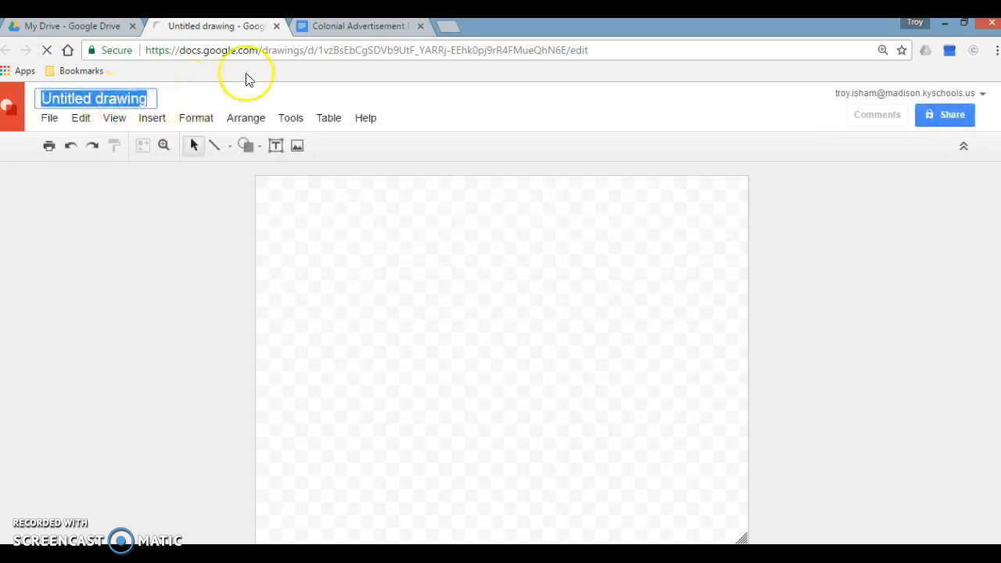
Switch to the Colonial Advertisement Poster Project document and look up the required format for naming the drawing
{"action": "left_click", "coordinate": [342, 26]}
{"action": "scroll", "coordinate": [514, 318], "scroll_direction": "down", "scroll_amount": 2}
{"action": "scroll", "coordinate": [514, 318], "scroll_direction": "down", "scroll_amount": 5}
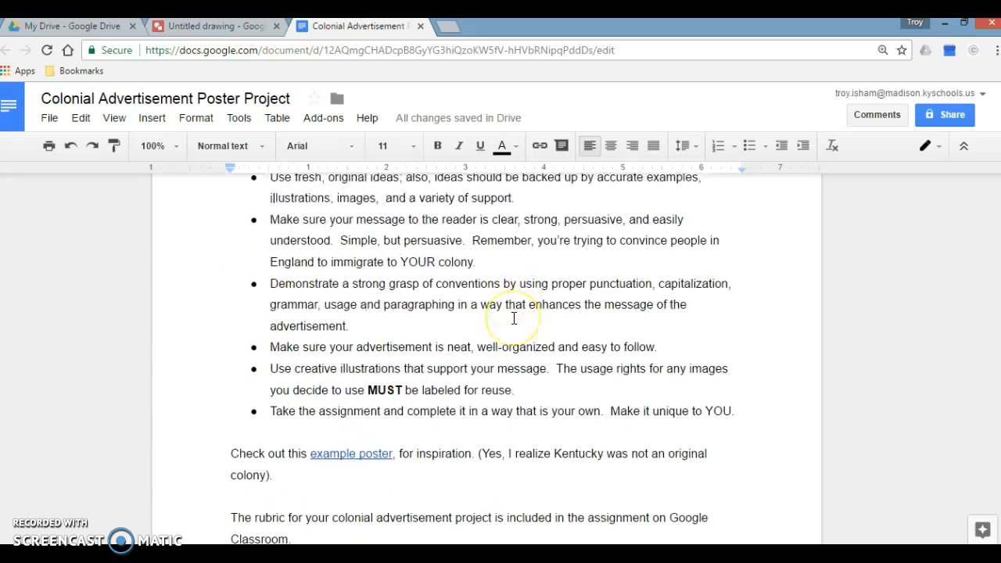
{"action": "scroll", "coordinate": [514, 318], "scroll_direction": "up", "scroll_amount": 5}
{"action": "scroll", "coordinate": [513, 318], "scroll_direction": "up", "scroll_amount": 1}
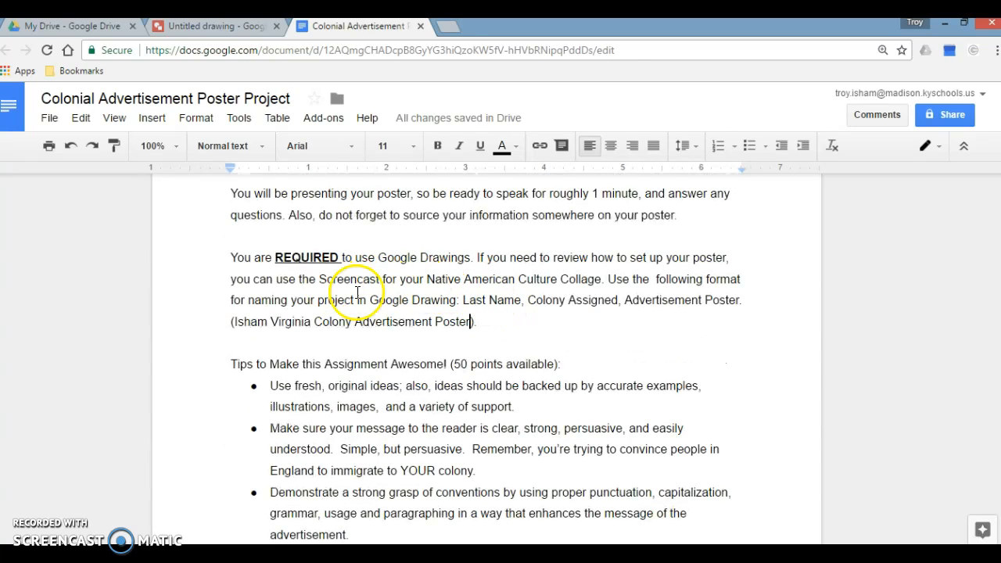
{"action": "left_click_drag", "start_coordinate": [463, 300], "coordinate": [738, 303]}
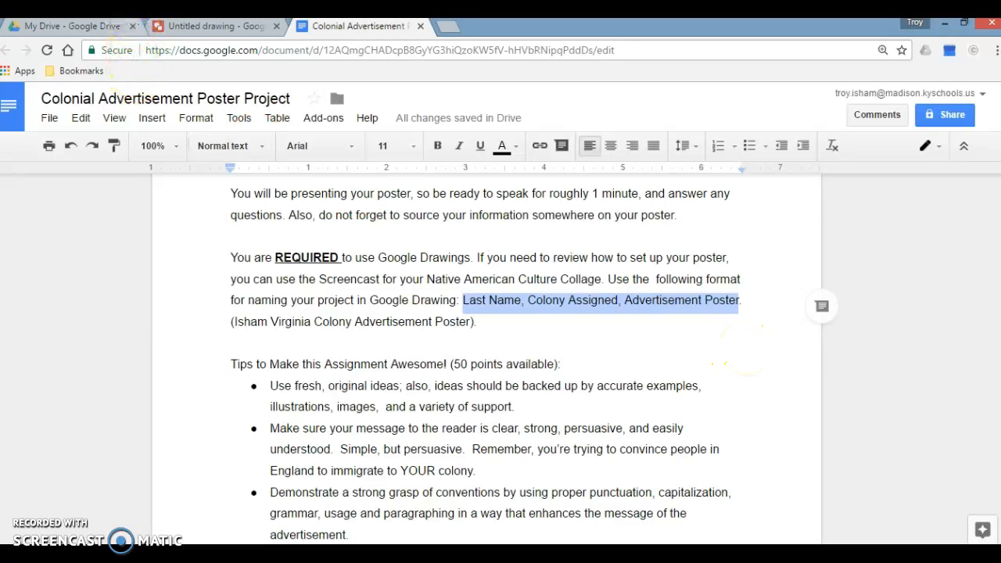
Return to the untitled drawing and rename it with the author's last name followed directly by KentuckyAdvertisementPoster
{"action": "left_click", "coordinate": [209, 26]}
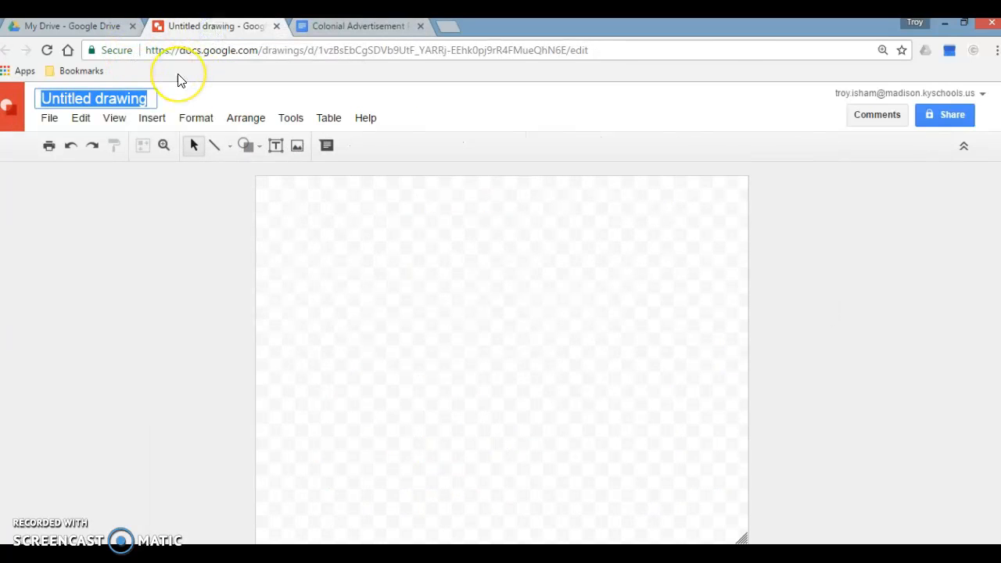
{"action": "type", "text": "Isham"}
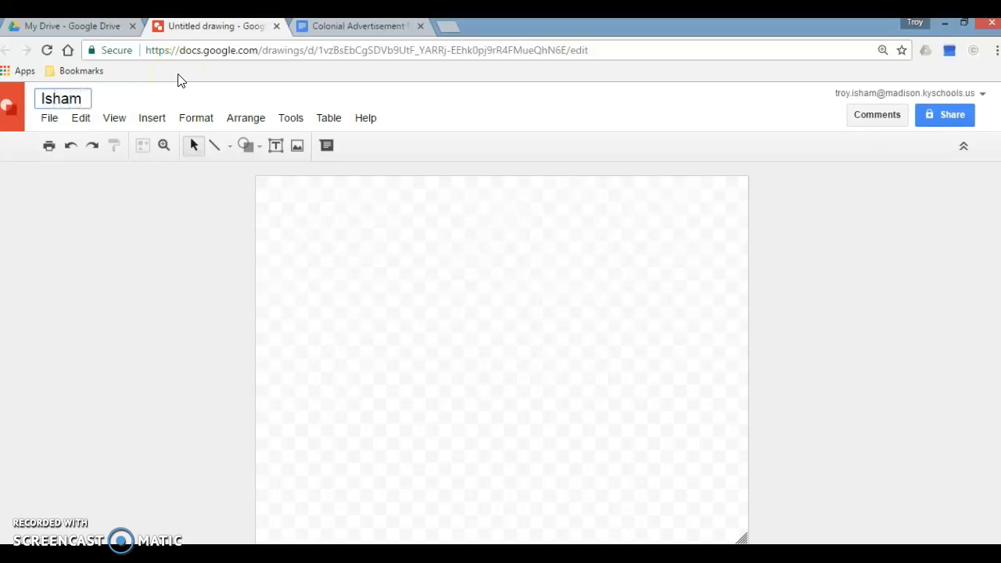
{"action": "type", "text": "Kentucky"}
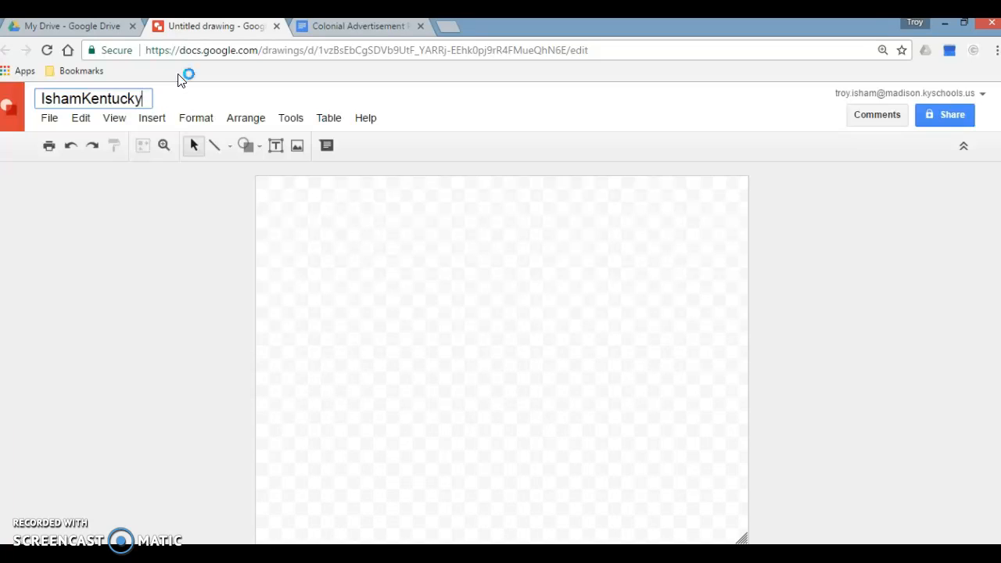
{"action": "type", "text": "Advertisemen"}
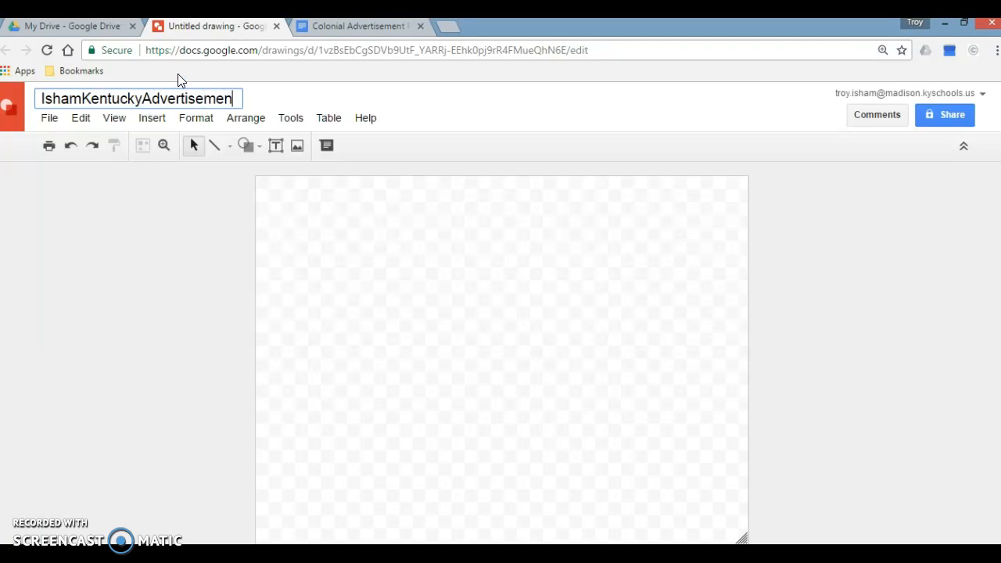
{"action": "type", "text": "tPoster"}
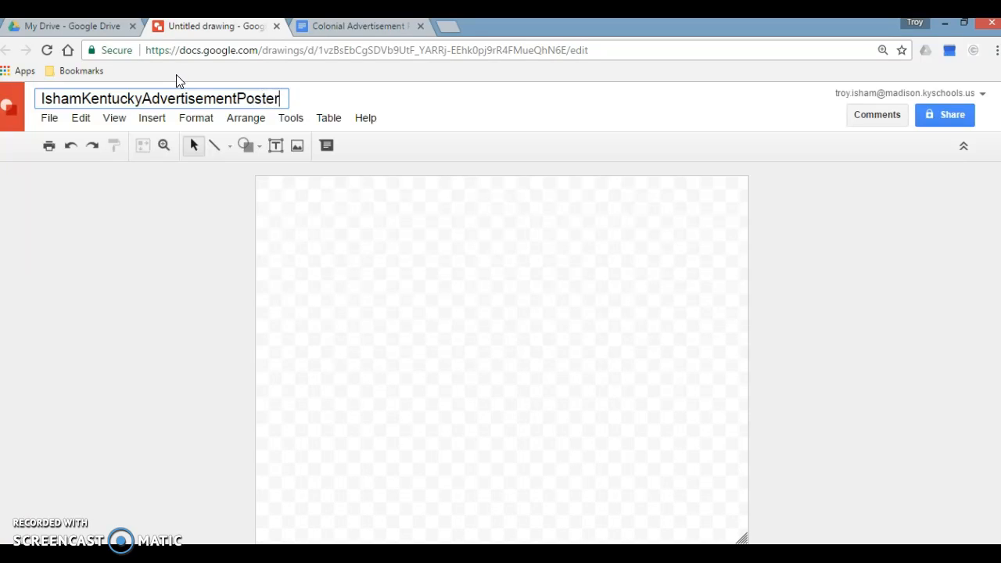
{"action": "left_click", "coordinate": [364, 231]}
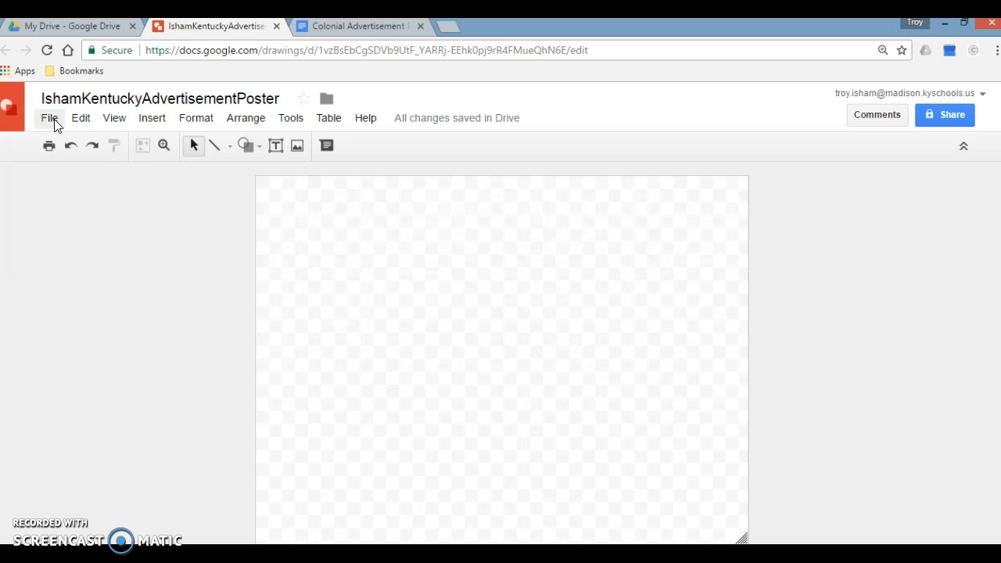
Set the drawing's page setup to Widescreen 16:9
{"action": "left_click", "coordinate": [51, 120]}
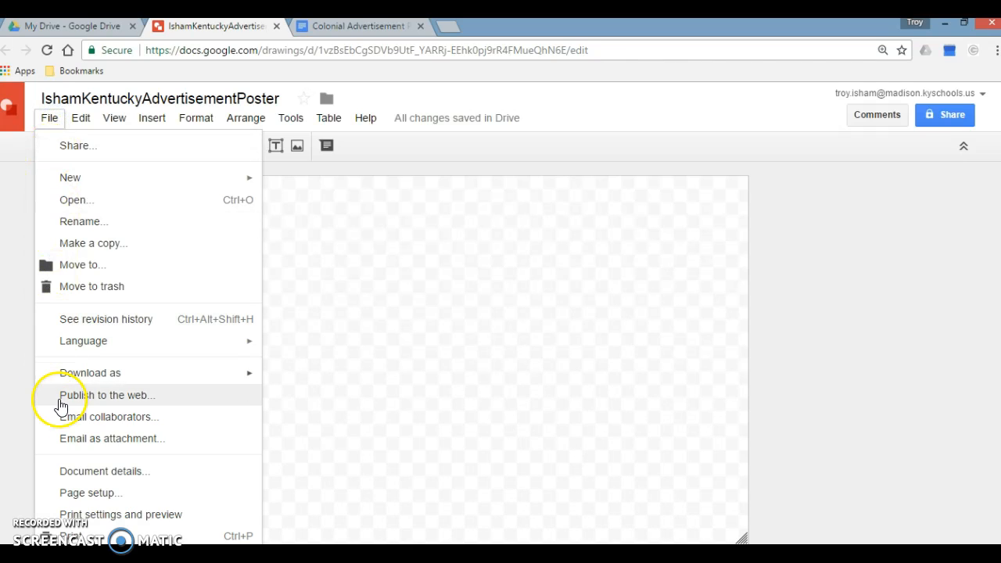
{"action": "left_click", "coordinate": [92, 494]}
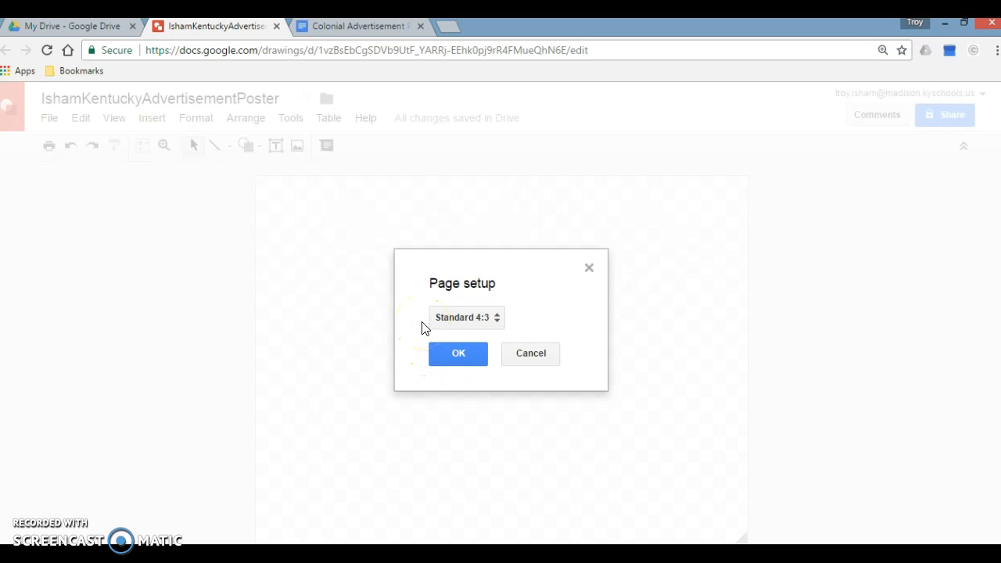
{"action": "left_click", "coordinate": [496, 321]}
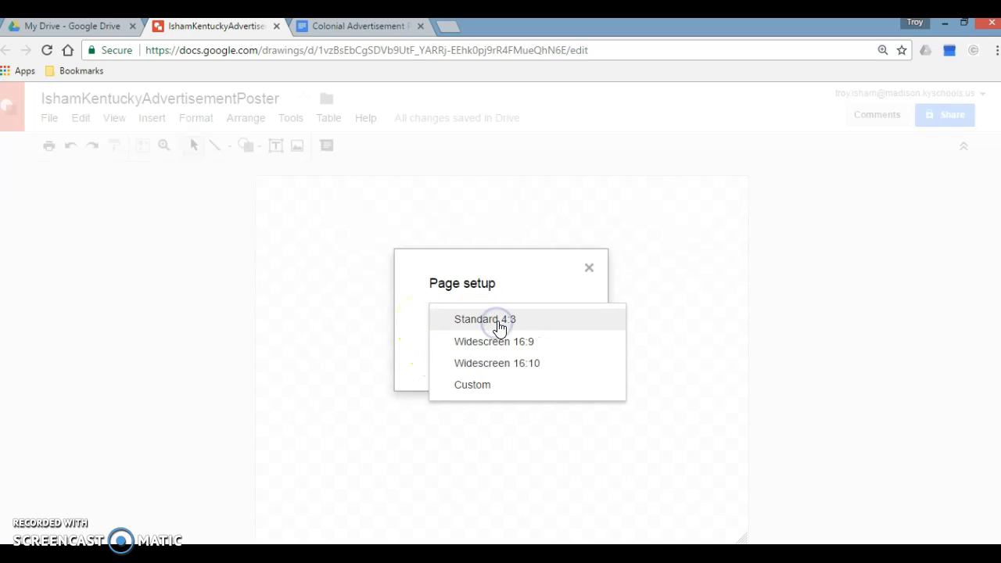
{"action": "left_click", "coordinate": [499, 342]}
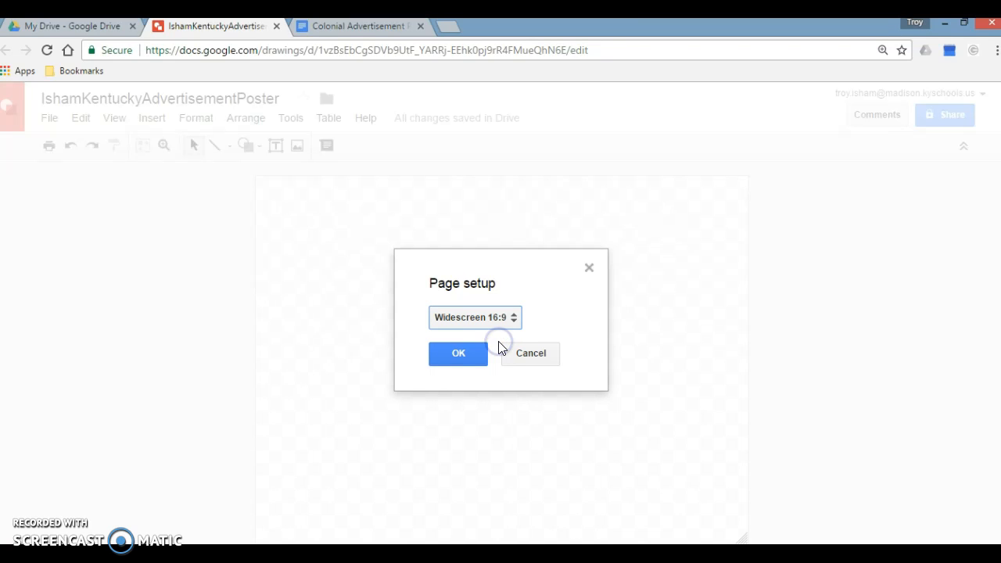
{"action": "left_click", "coordinate": [466, 356]}
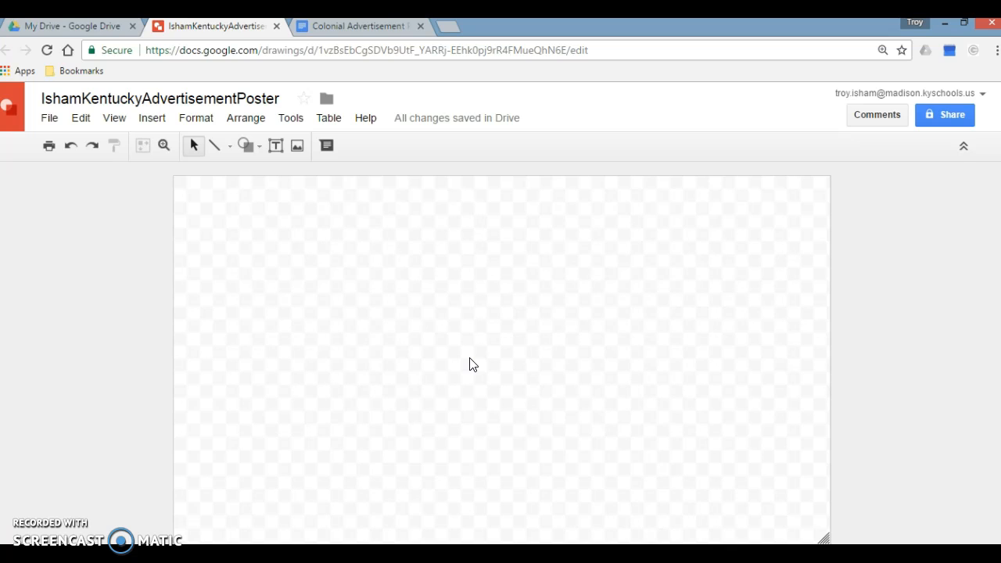
Fill the drawing's background with the custom blue colour #6490ffff
{"action": "right_click", "coordinate": [469, 358]}
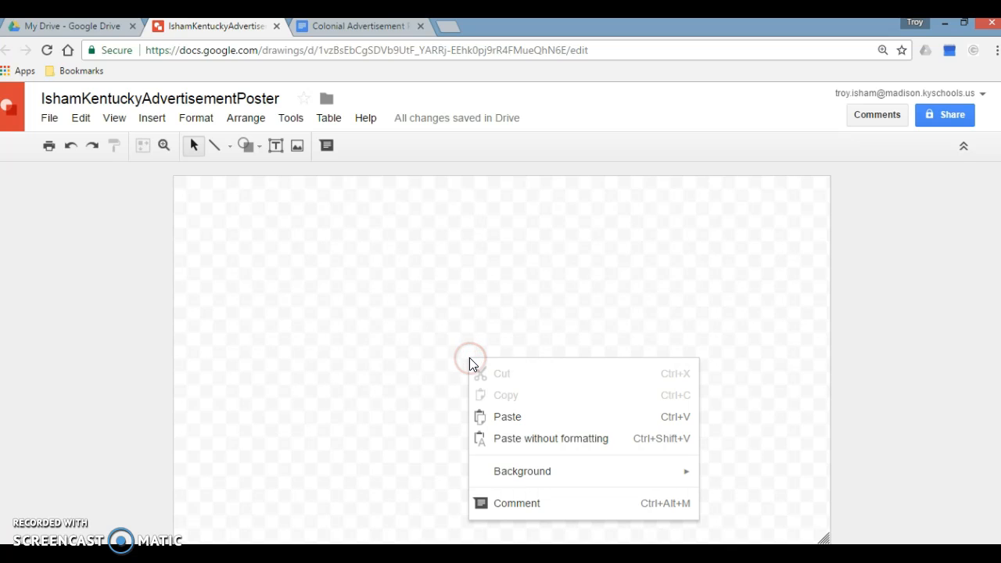
{"action": "mouse_move", "coordinate": [527, 478]}
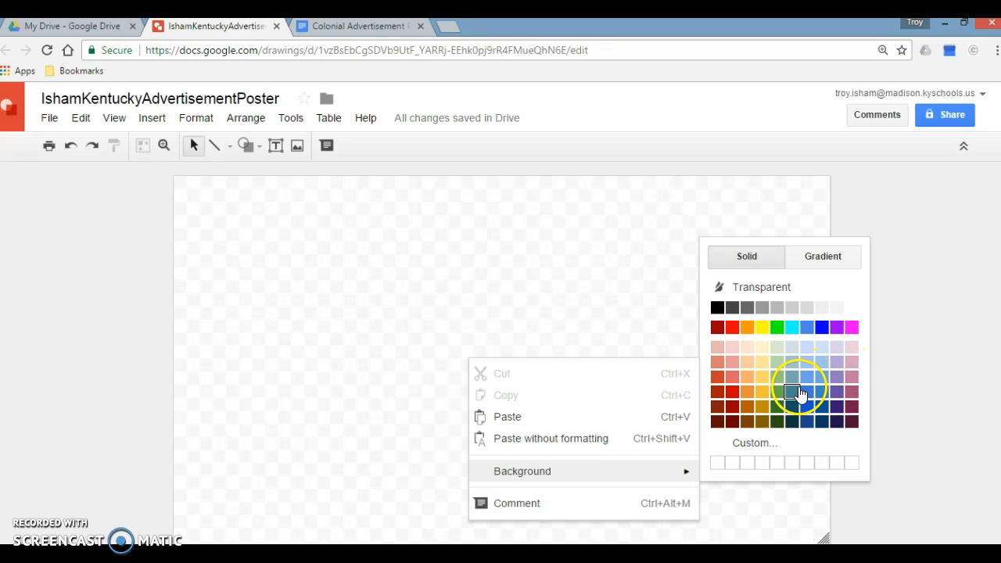
{"action": "left_click", "coordinate": [775, 443]}
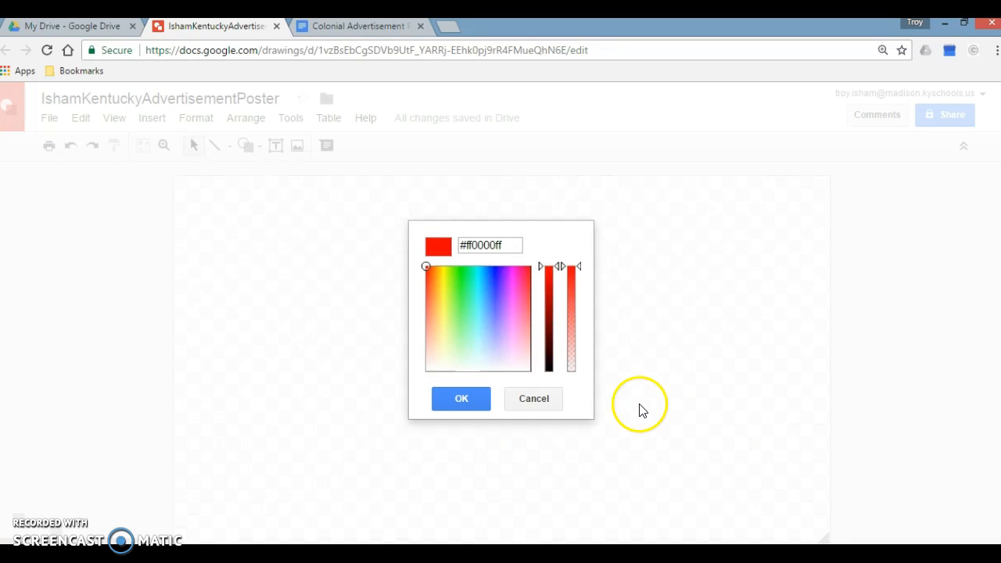
{"action": "left_click", "coordinate": [491, 307]}
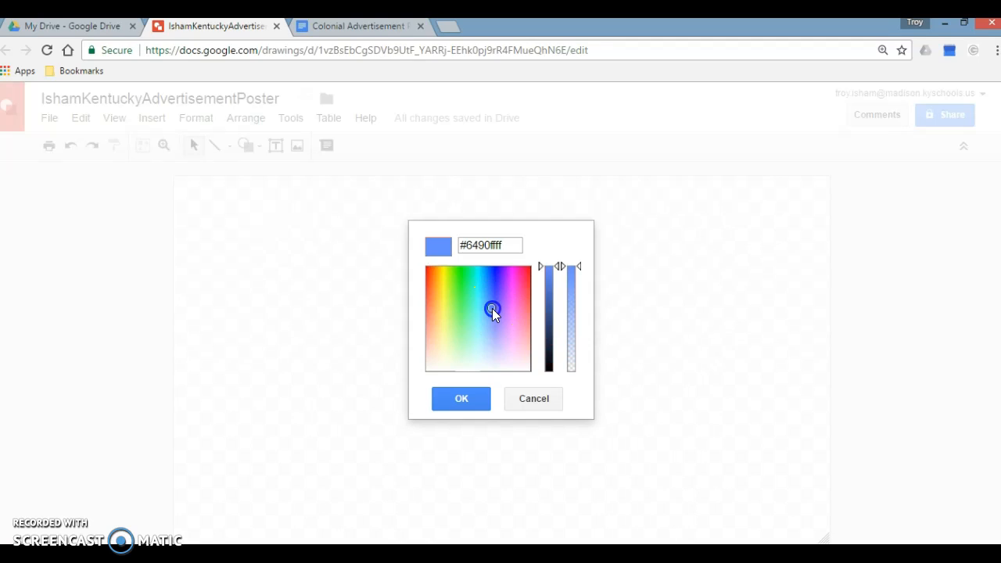
{"action": "left_click", "coordinate": [463, 398]}
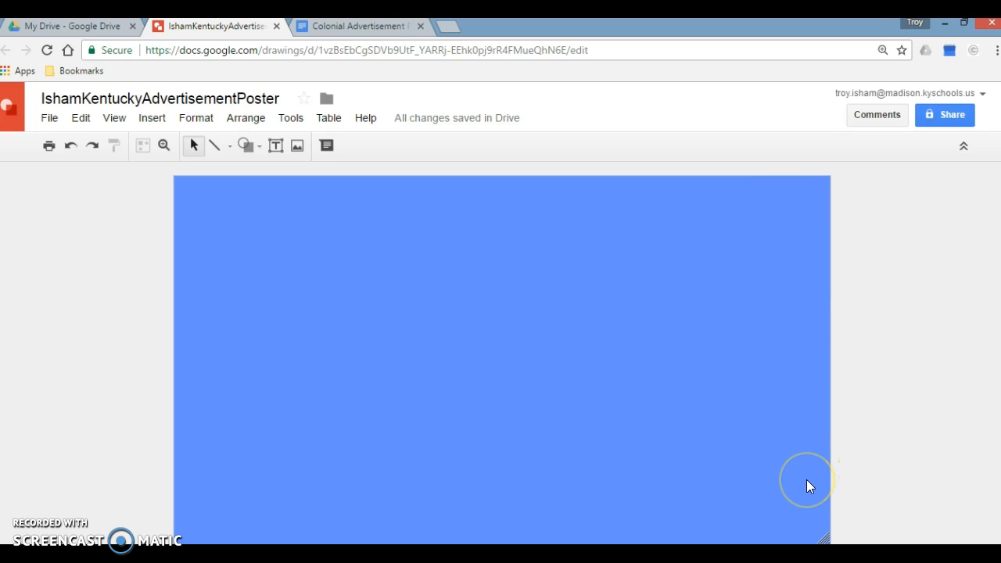
Review the numbered questions the poster must answer in the Colonial Advertisement Poster Project document
{"action": "left_click", "coordinate": [383, 26]}
{"action": "scroll", "coordinate": [574, 333], "scroll_direction": "up", "scroll_amount": 6}
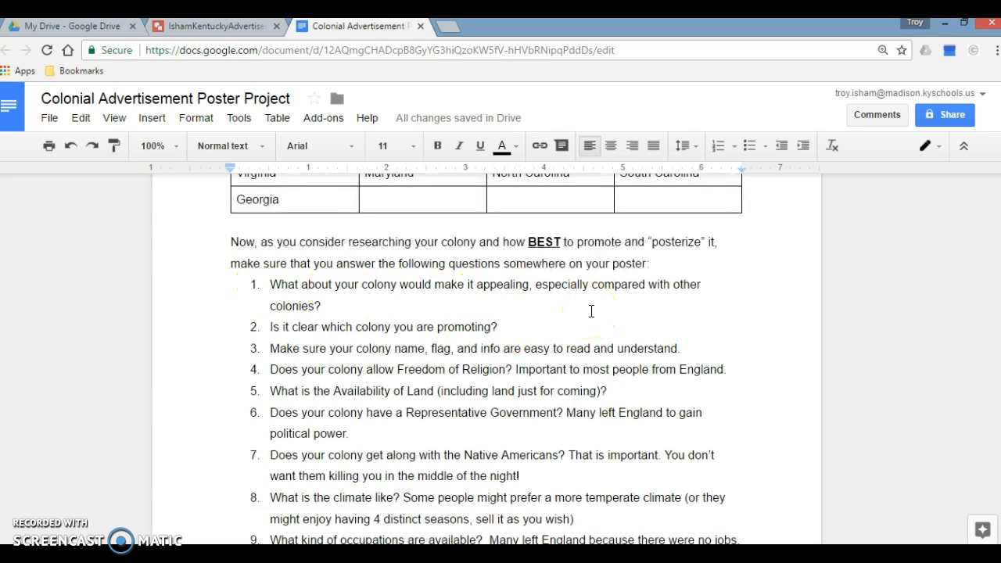
{"action": "scroll", "coordinate": [591, 311], "scroll_direction": "down", "scroll_amount": 2}
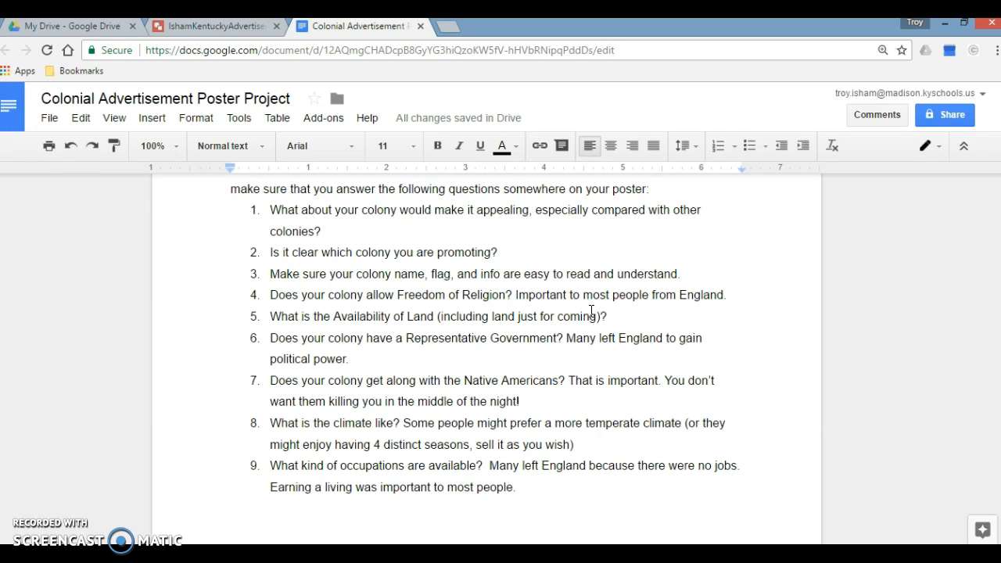
Return to the poster drawing and search Google for a Cumberland Gap image to insert
{"action": "left_click", "coordinate": [214, 27]}
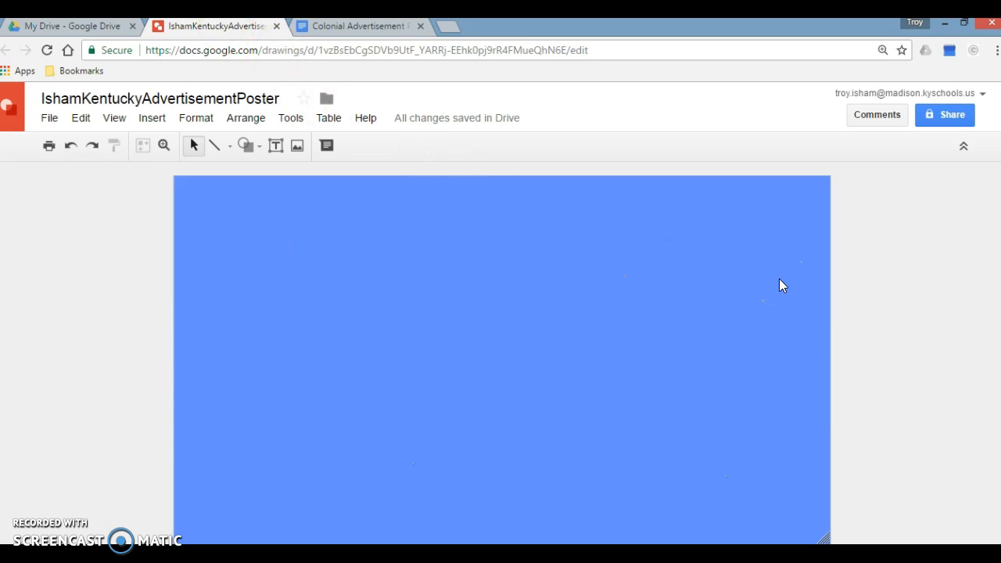
{"action": "left_click", "coordinate": [152, 119]}
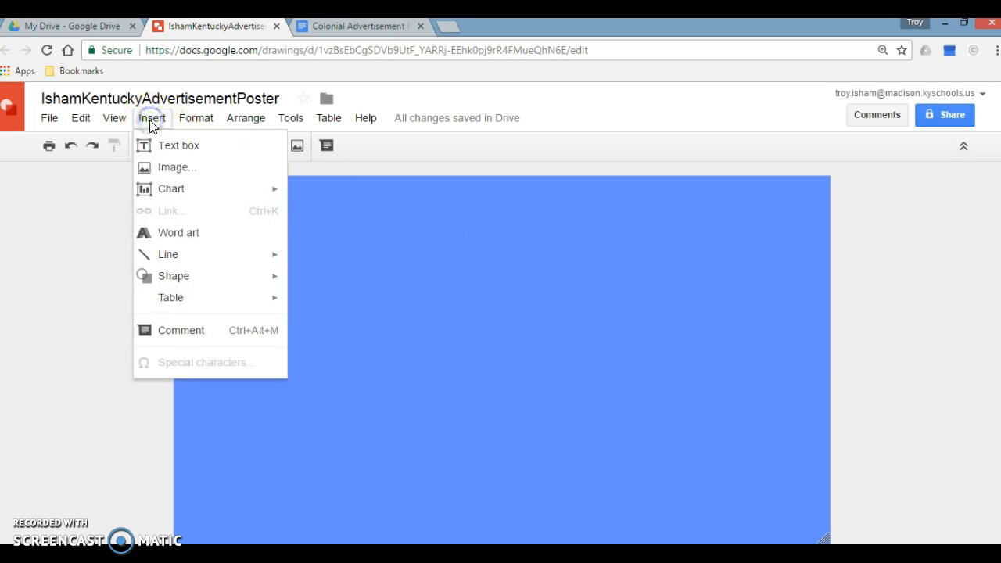
{"action": "left_click", "coordinate": [160, 170]}
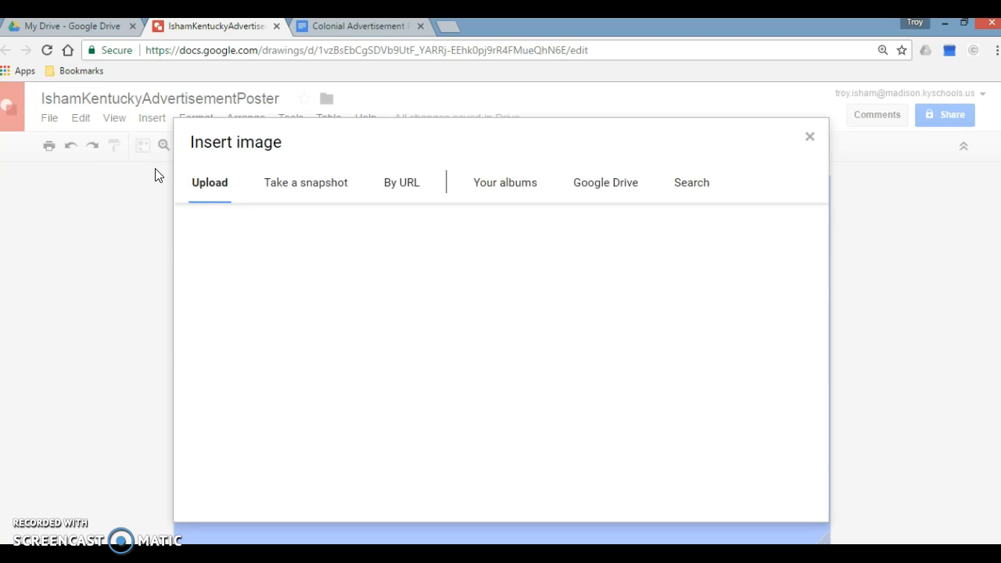
{"action": "left_click", "coordinate": [208, 192]}
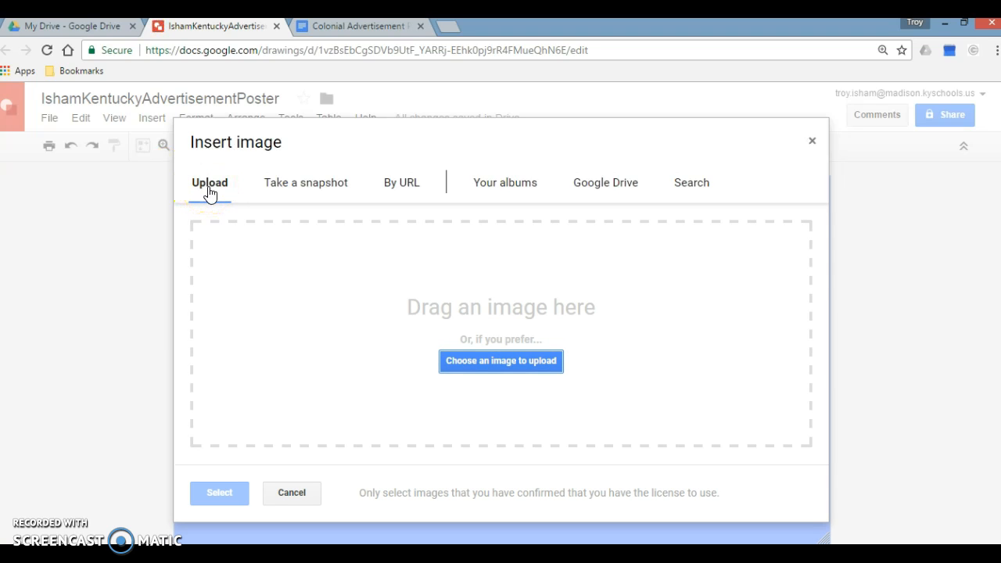
{"action": "left_click", "coordinate": [286, 197]}
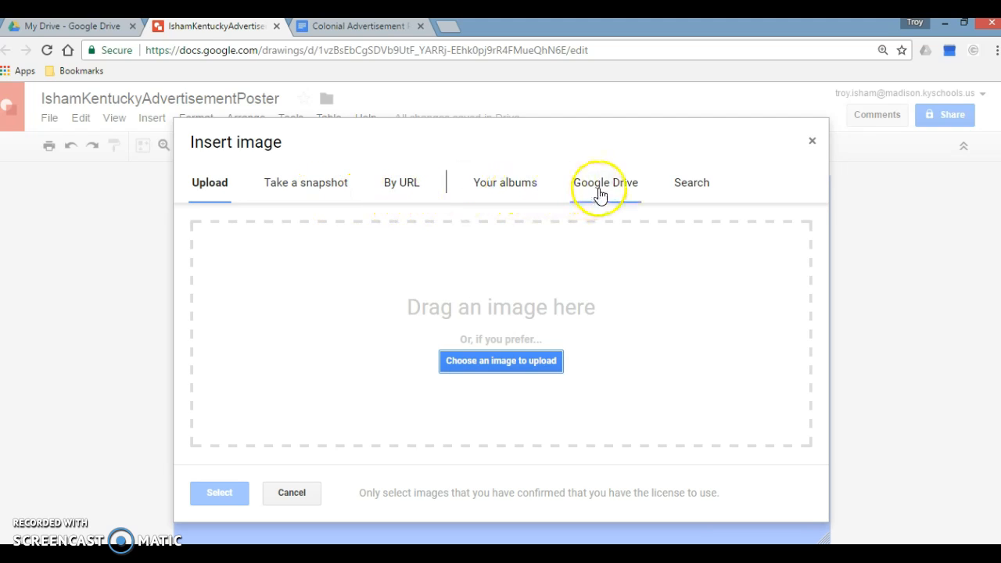
{"action": "left_click", "coordinate": [696, 193]}
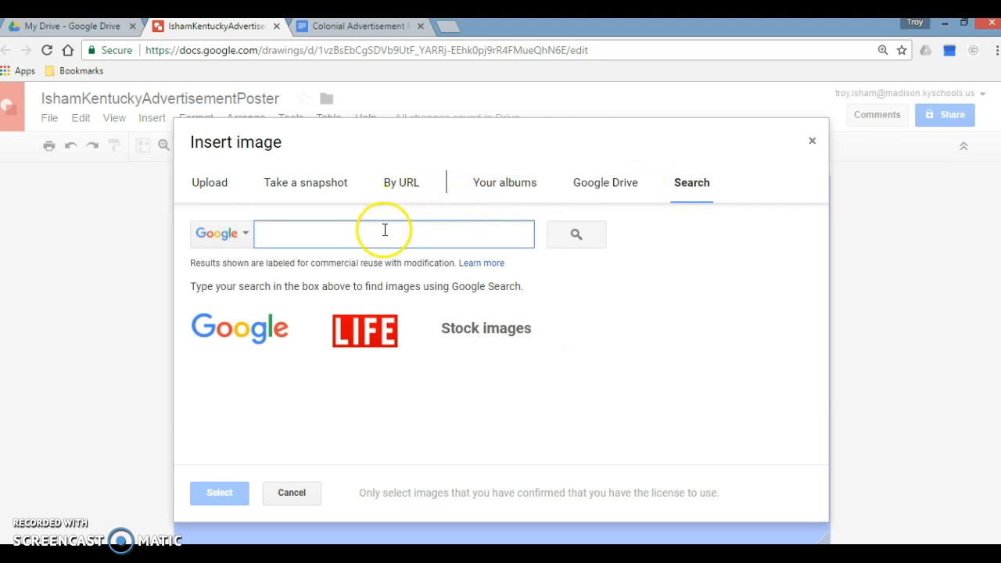
{"action": "type", "text": "Cumb"}
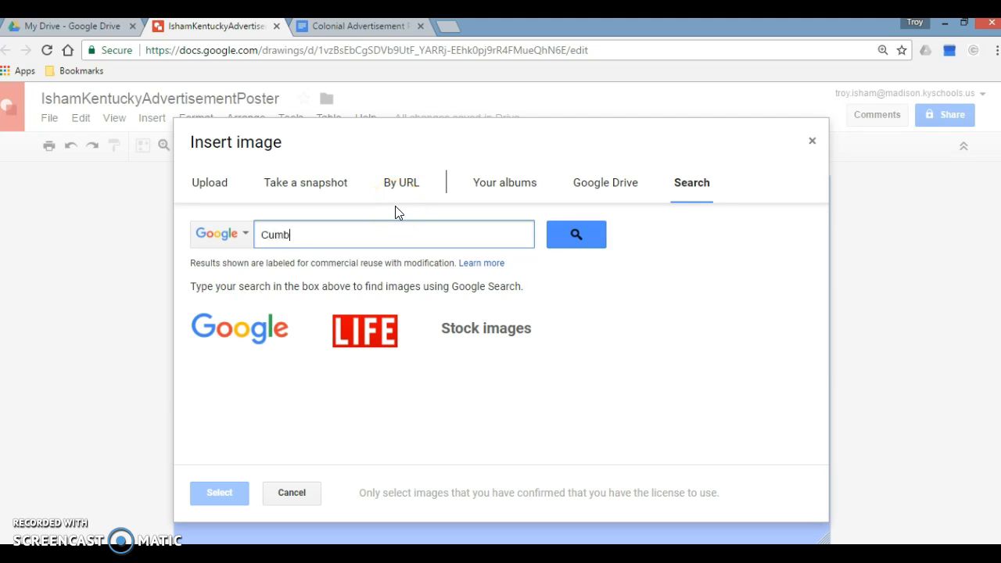
{"action": "type", "text": "erland Gap"}
{"action": "key", "text": "Return"}
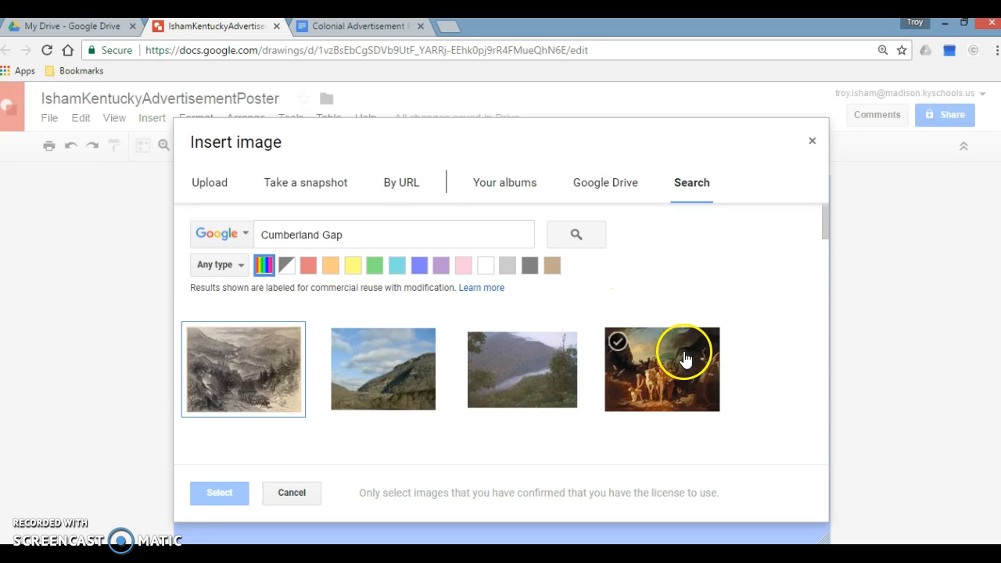
Insert the first search result, the old engraving of troops in a mountain valley, into the poster
{"action": "left_click", "coordinate": [248, 365]}
{"action": "left_click", "coordinate": [226, 499]}
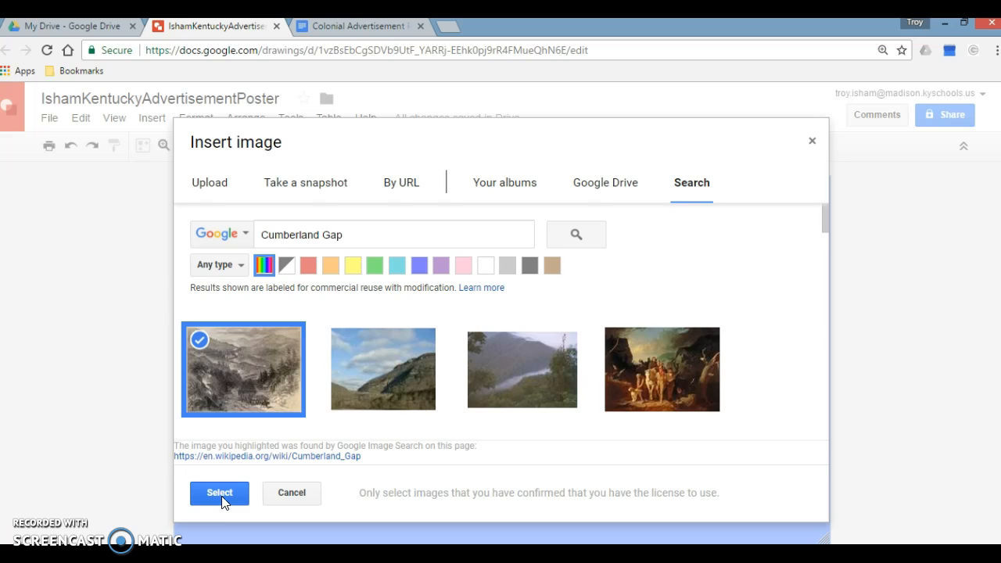
{"action": "left_click", "coordinate": [220, 493]}
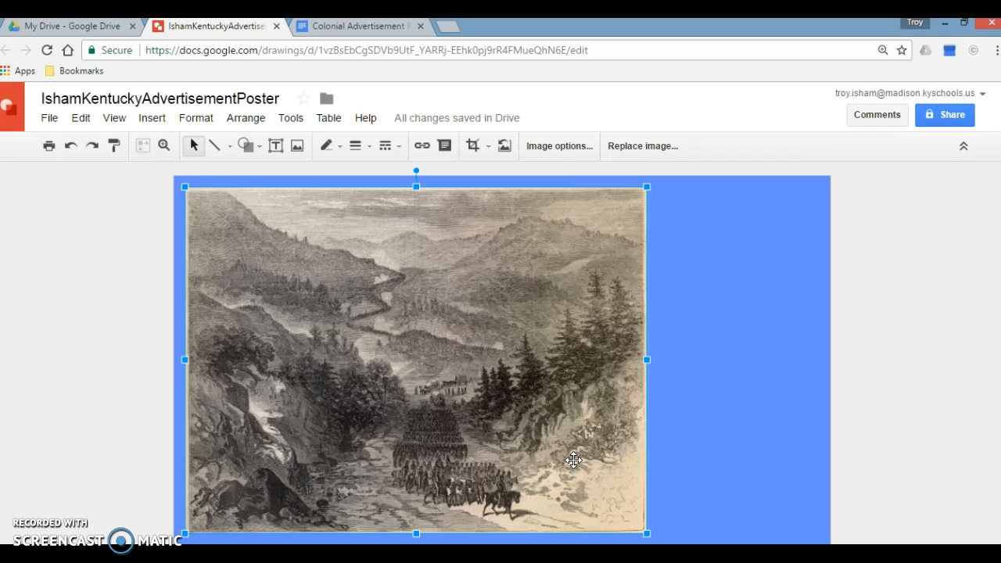
Shrink the engraving to a small picture, tilt it counterclockwise and place it over the poster's upper-left corner
{"action": "left_click", "coordinate": [561, 455]}
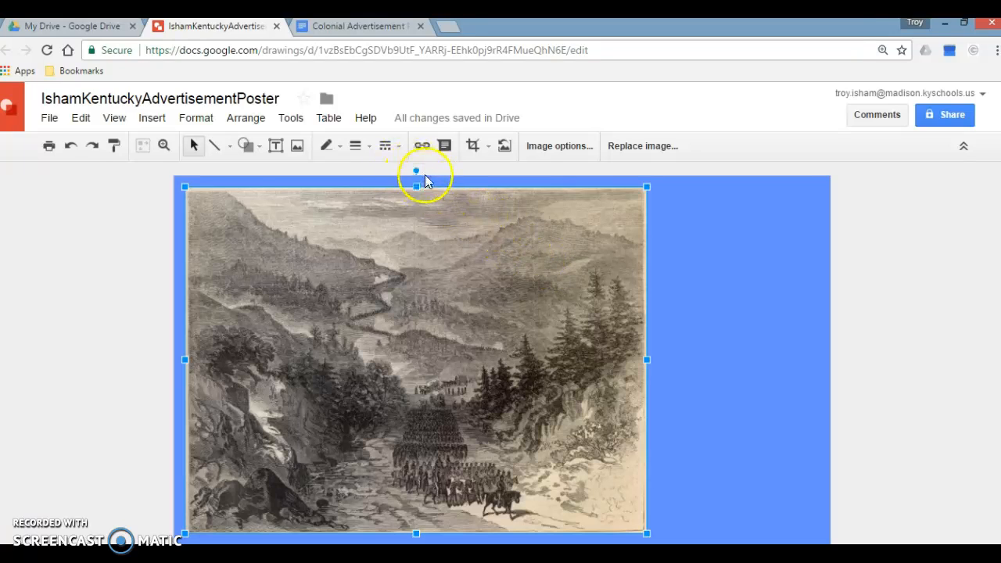
{"action": "left_click_drag", "start_coordinate": [418, 171], "coordinate": [270, 197]}
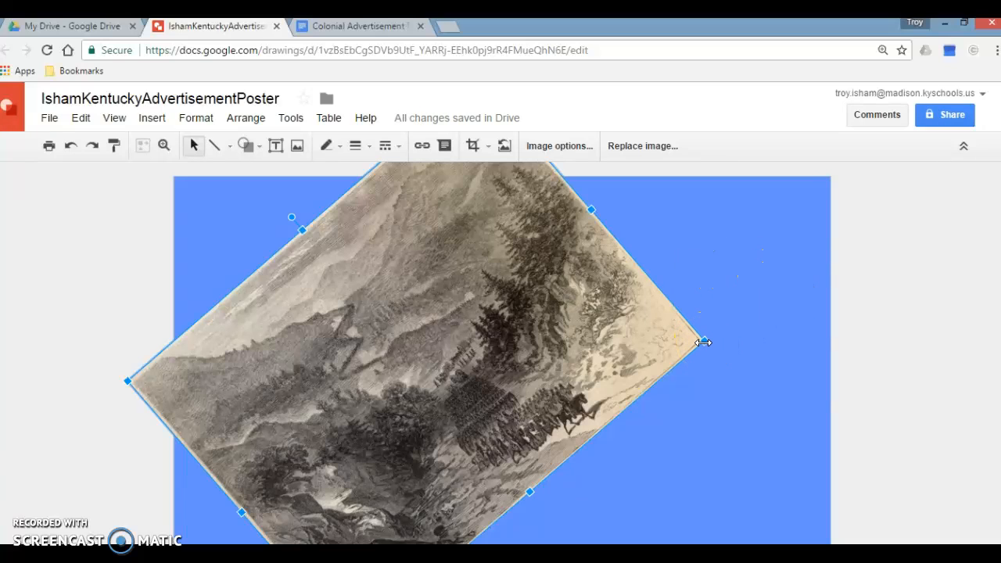
{"action": "left_click_drag", "start_coordinate": [703, 343], "coordinate": [295, 331]}
{"action": "left_click_drag", "start_coordinate": [219, 306], "coordinate": [246, 194]}
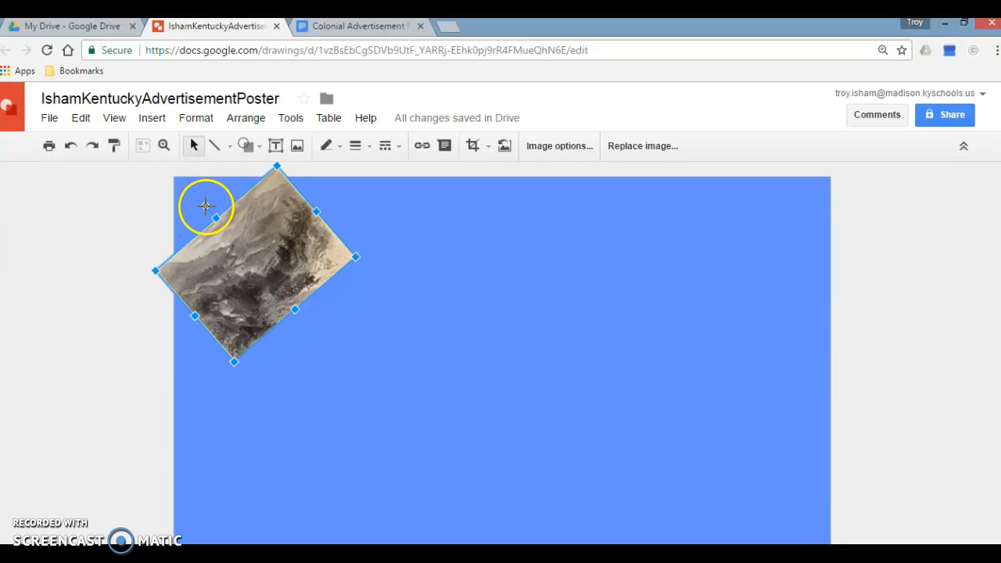
{"action": "mouse_move", "coordinate": [206, 206]}
{"action": "left_mouse_down"}
{"action": "mouse_move", "coordinate": [253, 199]}
{"action": "mouse_move", "coordinate": [225, 188]}
{"action": "mouse_move", "coordinate": [219, 211]}
{"action": "mouse_move", "coordinate": [212, 194]}
{"action": "left_mouse_up"}
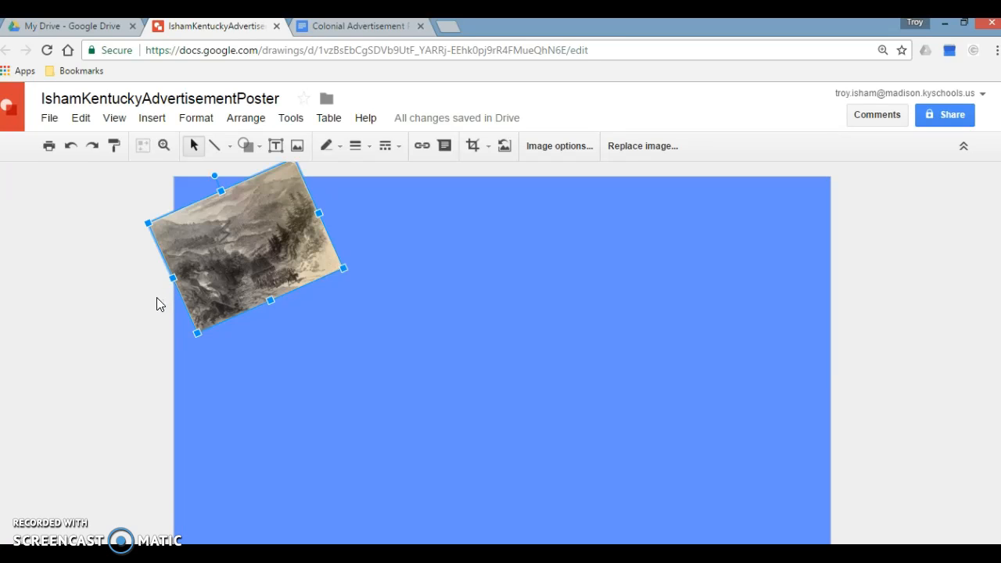
Add a text box reading "Kentucky" beside the engraving, near the top centre of the poster
{"action": "left_click", "coordinate": [276, 146]}
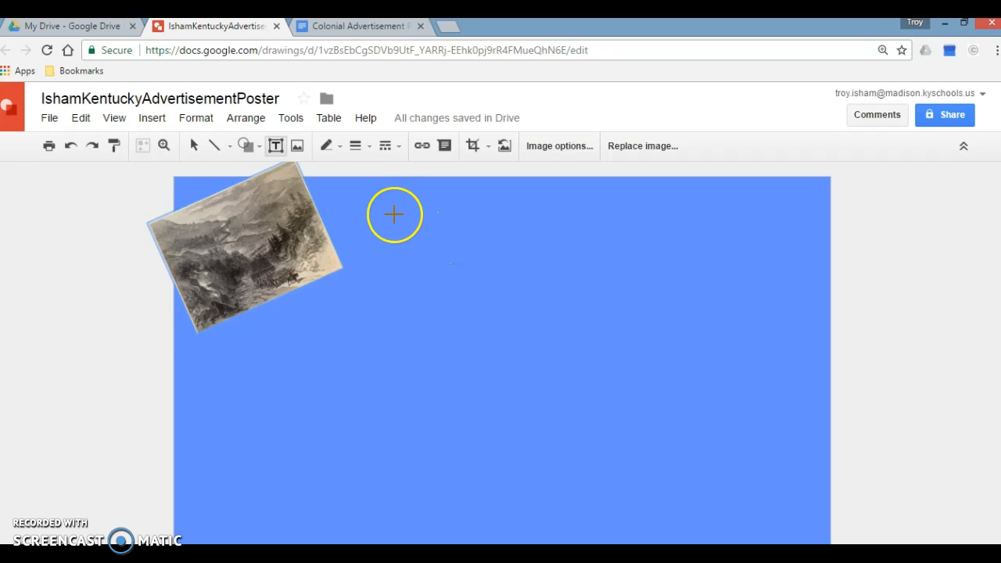
{"action": "left_click_drag", "start_coordinate": [392, 210], "coordinate": [659, 315]}
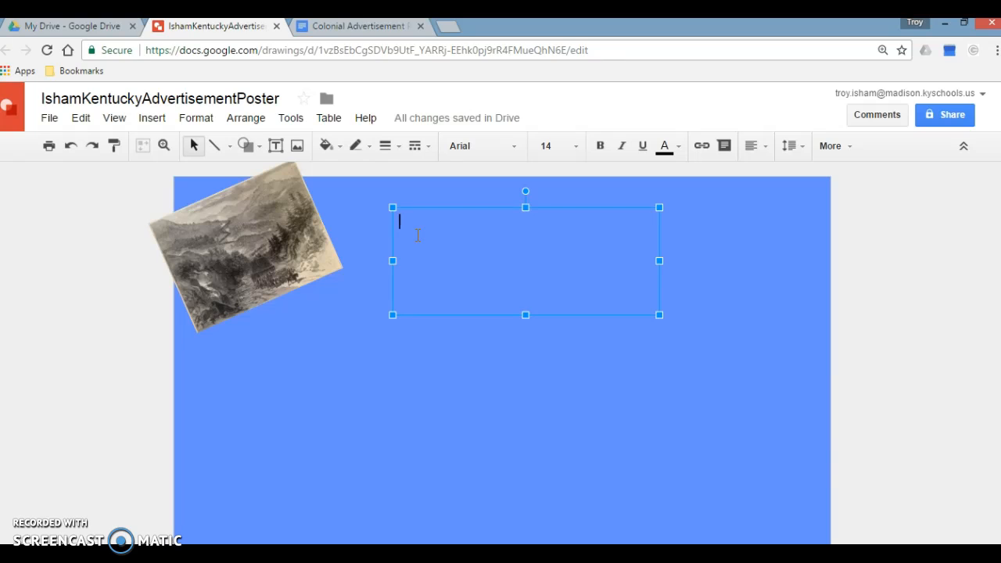
{"action": "type", "text": "Kentucky"}
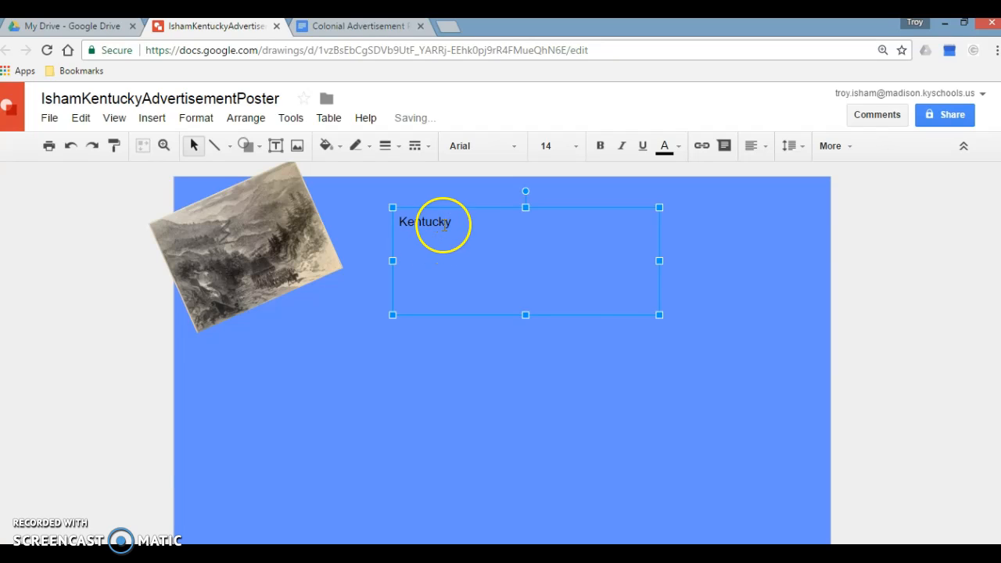
Format the "Kentucky" title in Century Gothic at size 36 and centre it in its text box
{"action": "left_click_drag", "start_coordinate": [452, 222], "coordinate": [402, 223]}
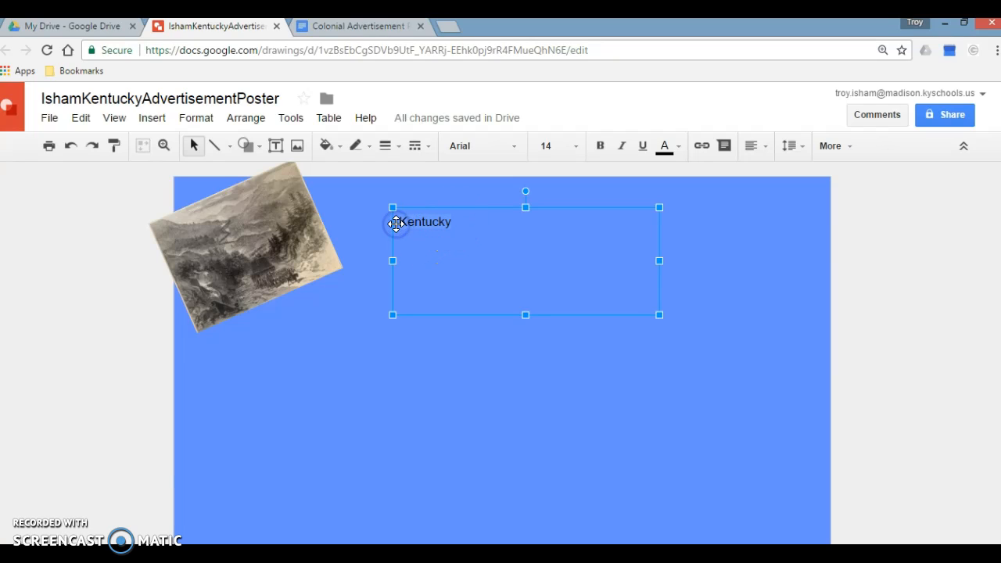
{"action": "left_click", "coordinate": [463, 147]}
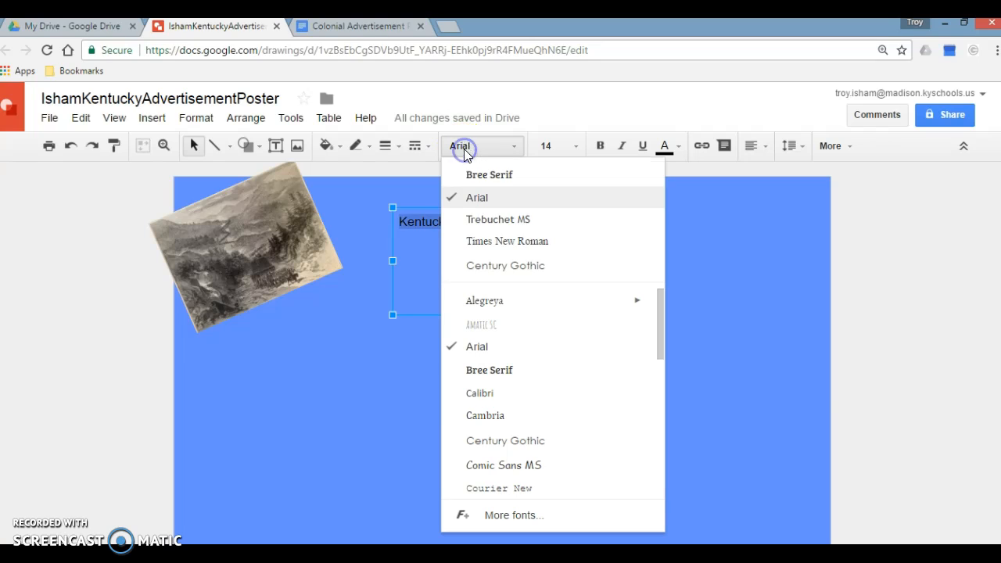
{"action": "left_click", "coordinate": [520, 270]}
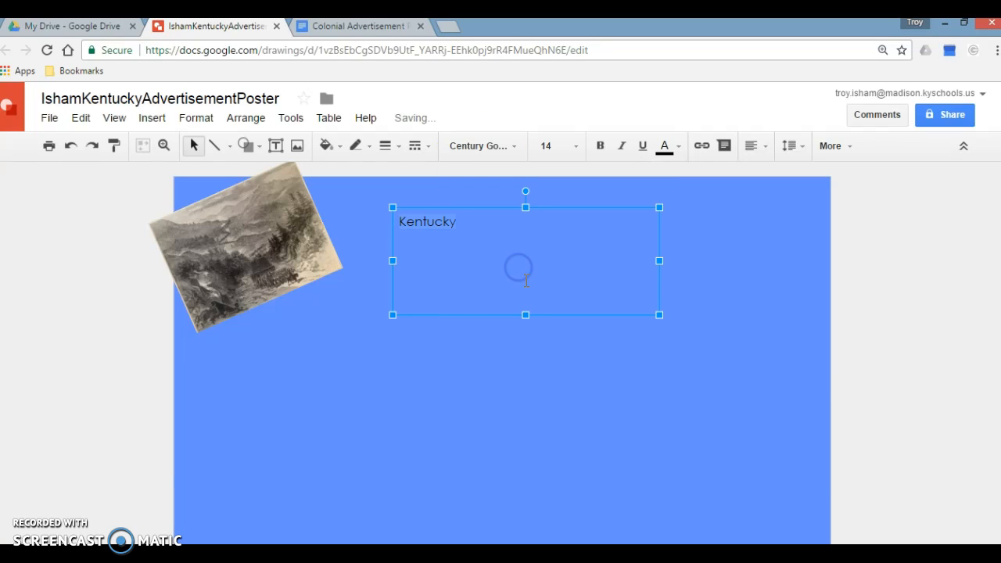
{"action": "left_click", "coordinate": [547, 147]}
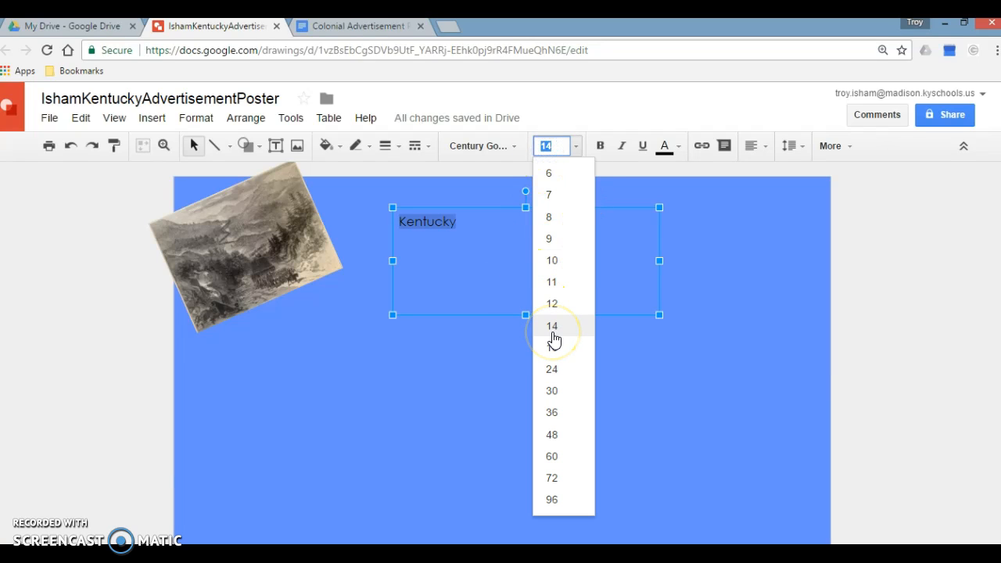
{"action": "left_click", "coordinate": [554, 413]}
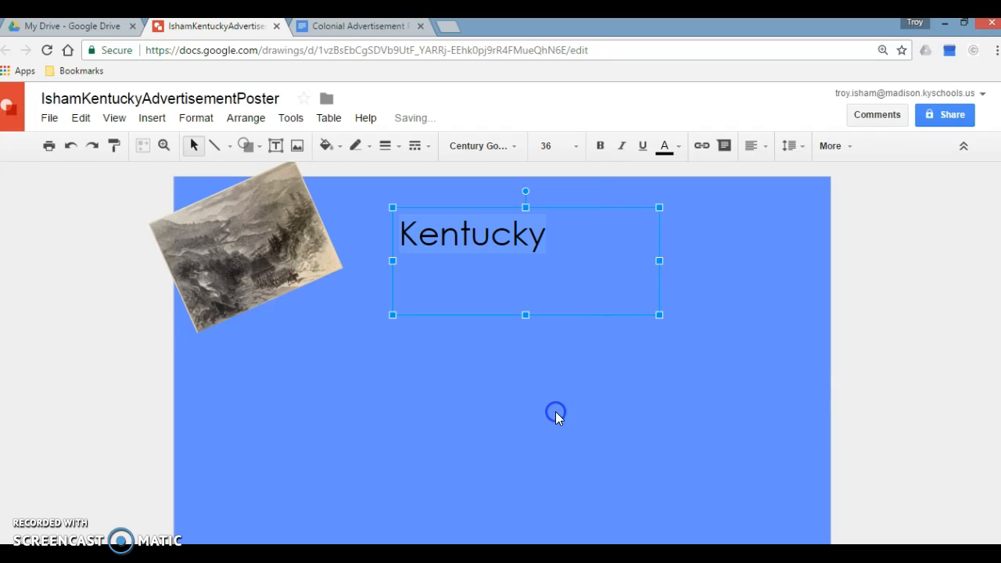
{"action": "left_click", "coordinate": [755, 151]}
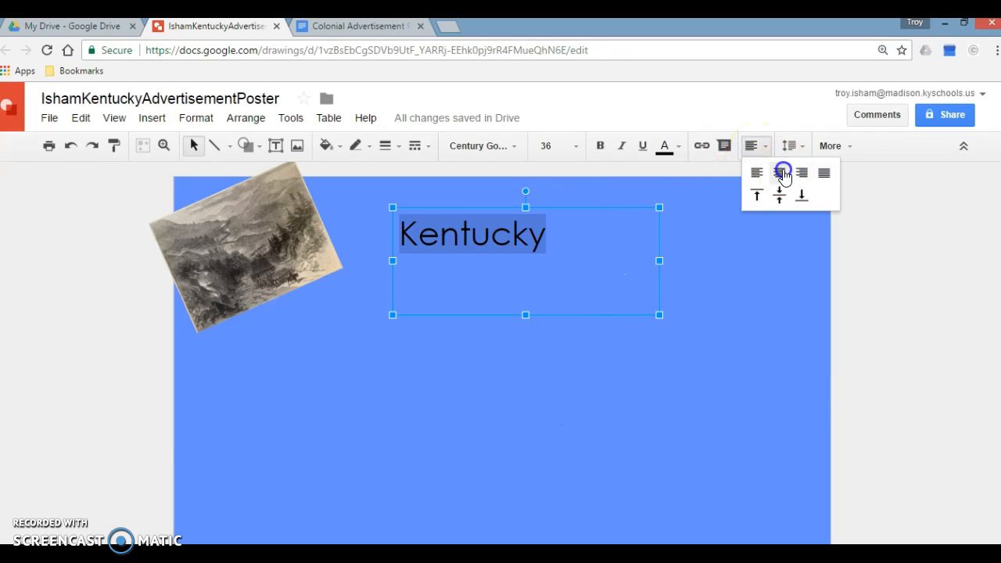
{"action": "left_click", "coordinate": [781, 173]}
{"action": "left_click", "coordinate": [528, 266]}
{"action": "left_click", "coordinate": [507, 375]}
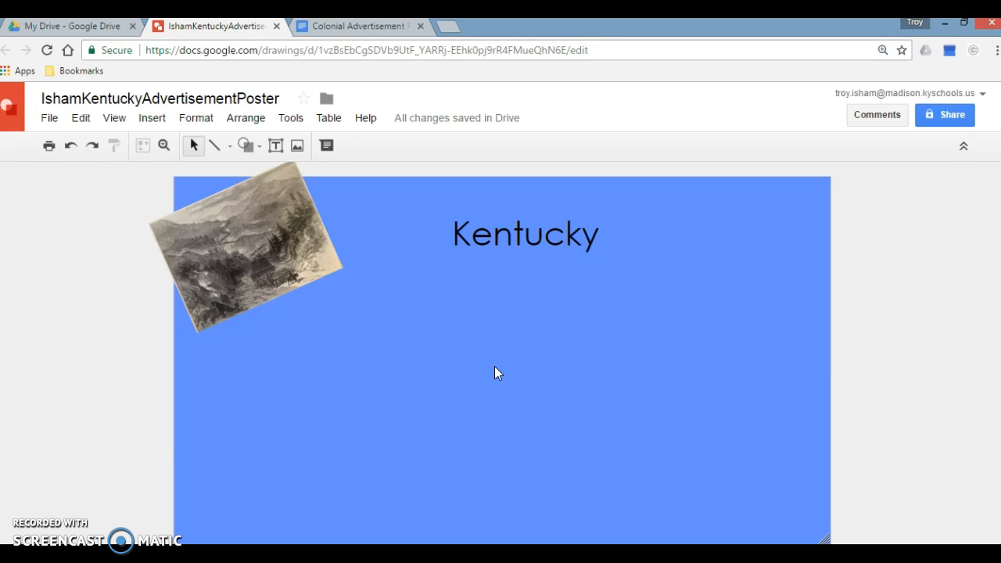
Draw a wide horizontal scroll banner below the title and enter "Kentucky" inside it
{"action": "left_click", "coordinate": [252, 154]}
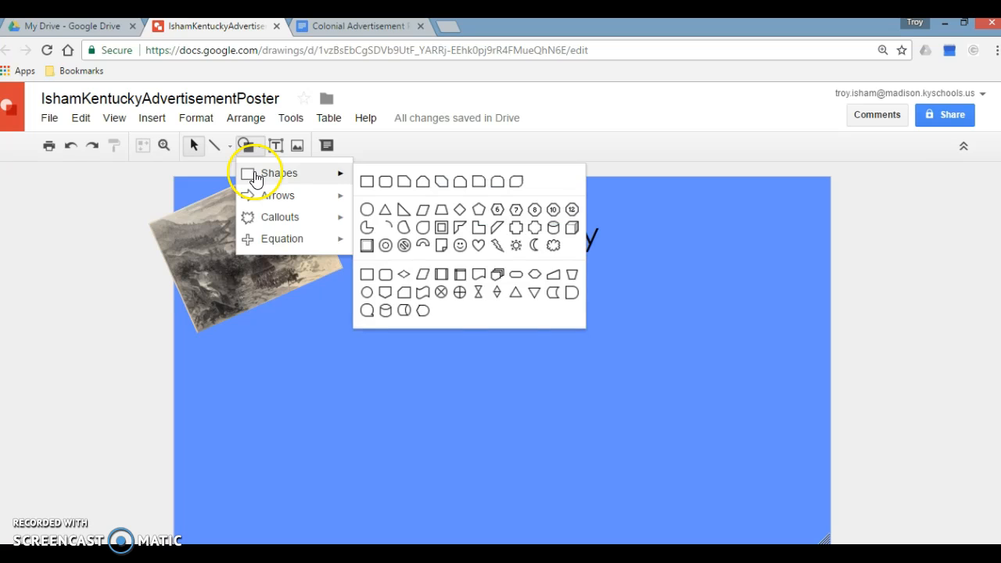
{"action": "mouse_move", "coordinate": [268, 204]}
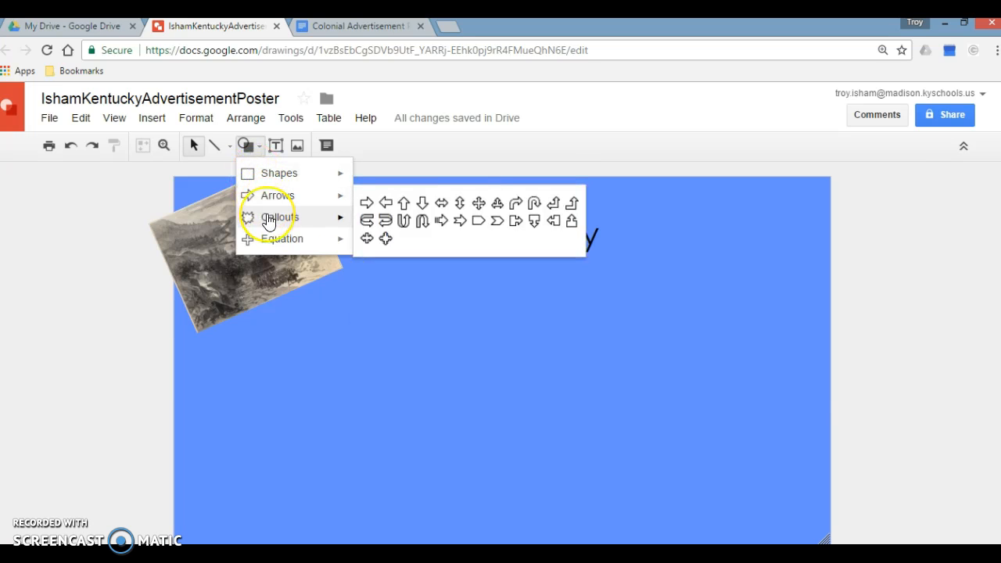
{"action": "mouse_move", "coordinate": [268, 222]}
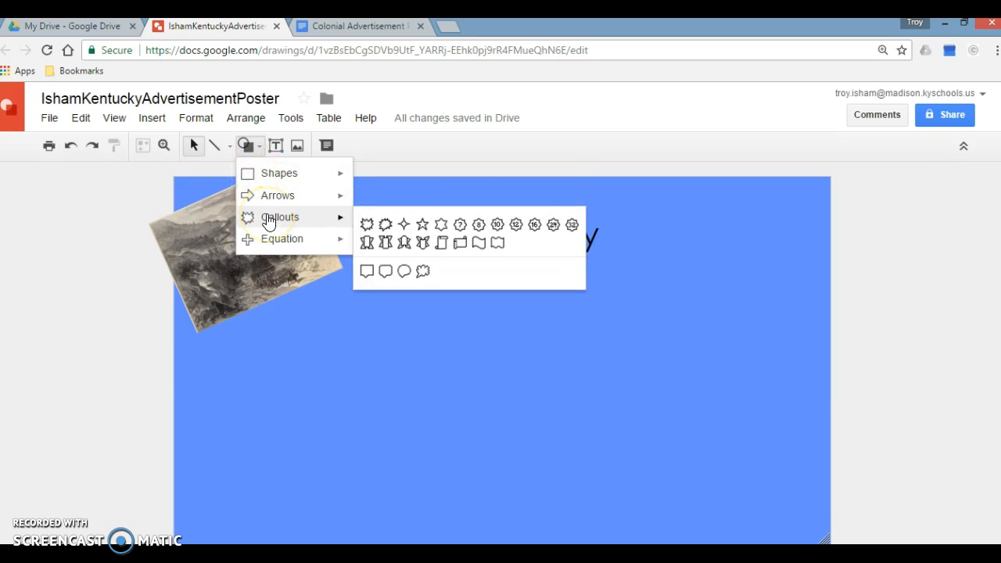
{"action": "left_click", "coordinate": [461, 250]}
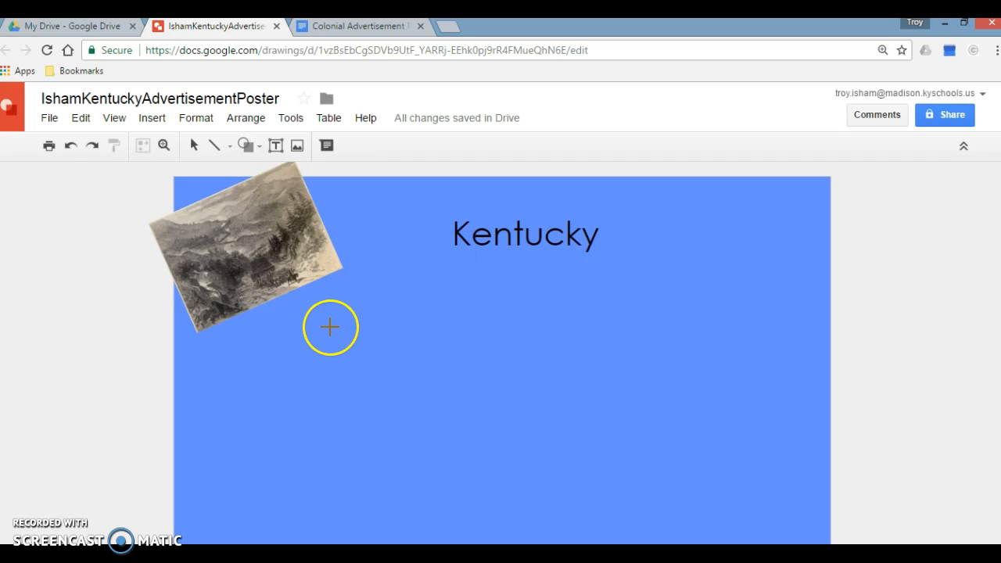
{"action": "left_click_drag", "start_coordinate": [331, 308], "coordinate": [716, 393]}
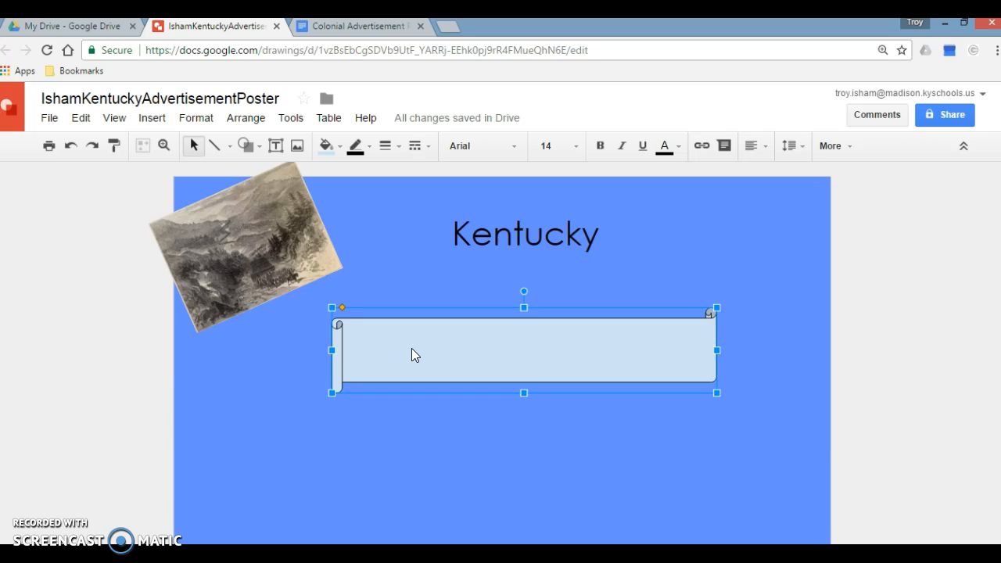
{"action": "type", "text": "K"}
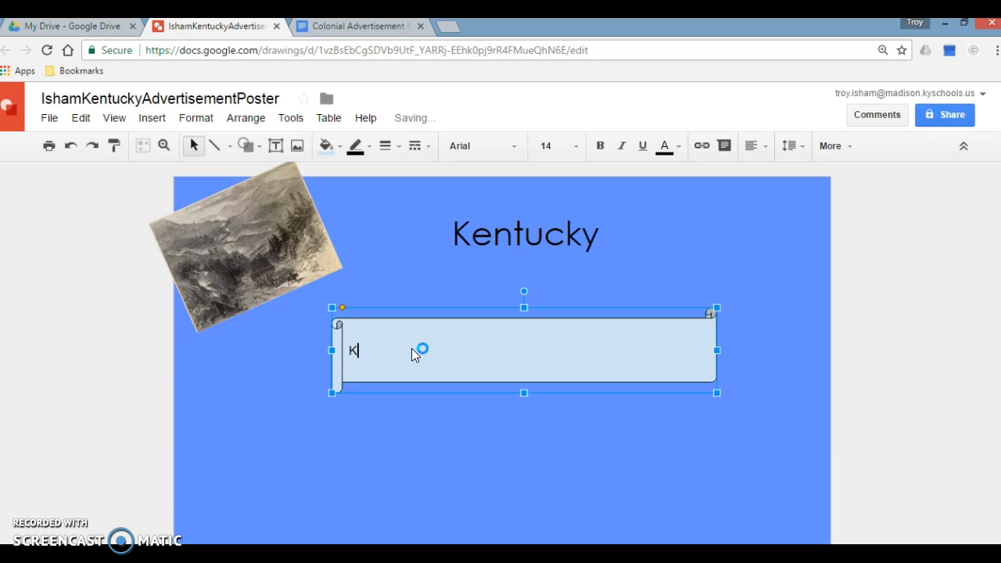
{"action": "type", "text": "entu"}
Set the scroll banner's text to Century Gothic, size 36, and centre it horizontally
{"action": "left_click_drag", "start_coordinate": [405, 351], "coordinate": [346, 352]}
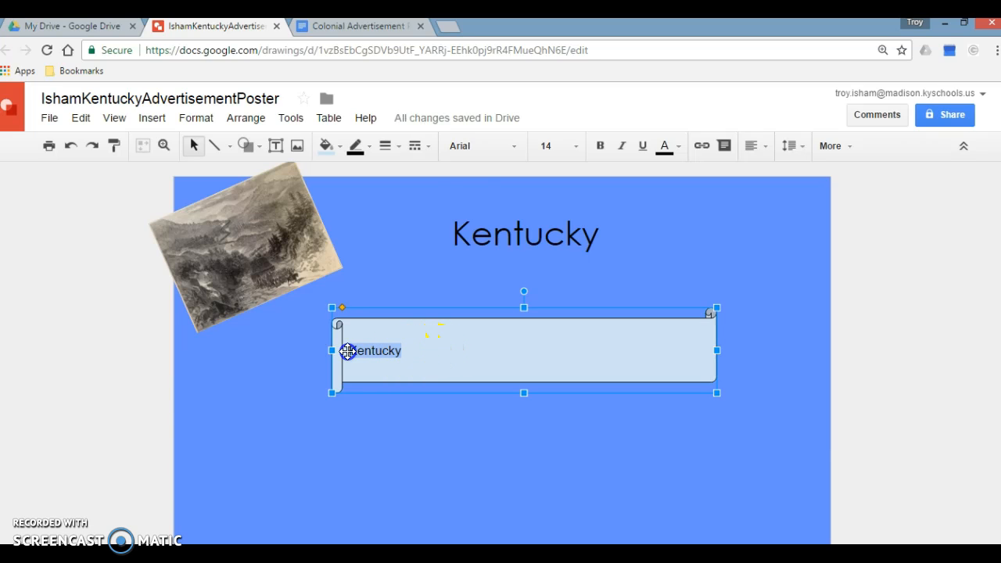
{"action": "left_click", "coordinate": [473, 152]}
{"action": "left_click", "coordinate": [498, 172]}
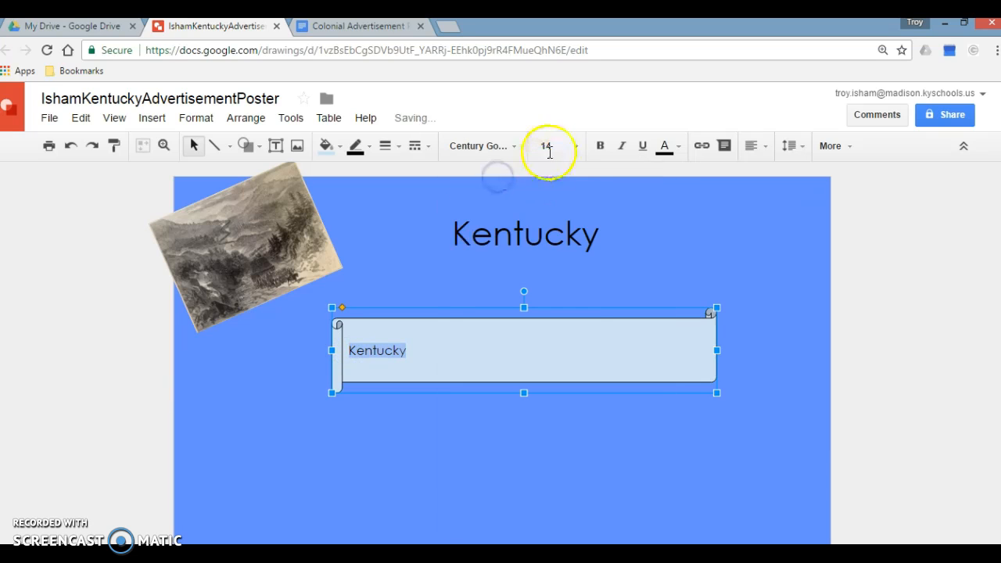
{"action": "left_click", "coordinate": [549, 148]}
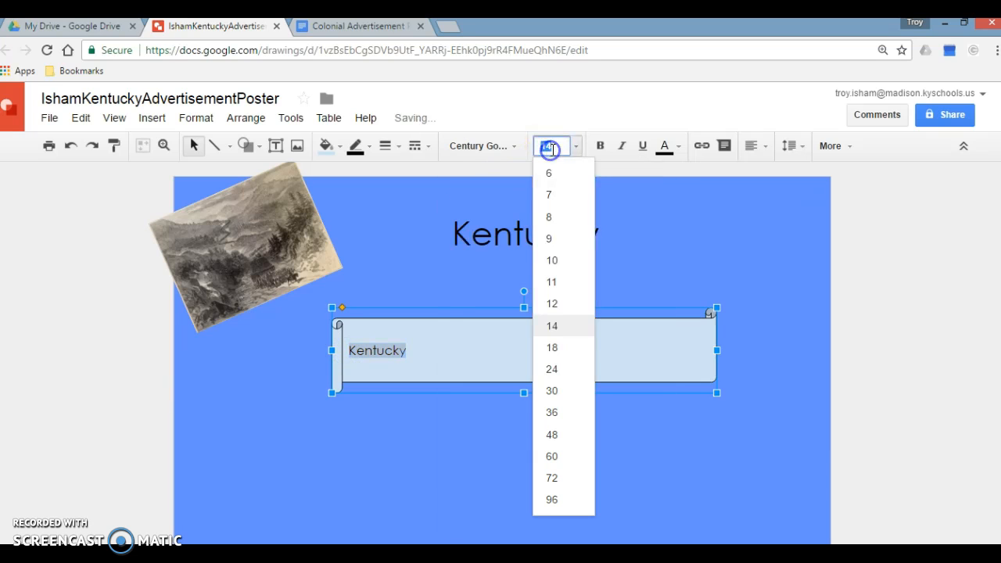
{"action": "left_click", "coordinate": [552, 413]}
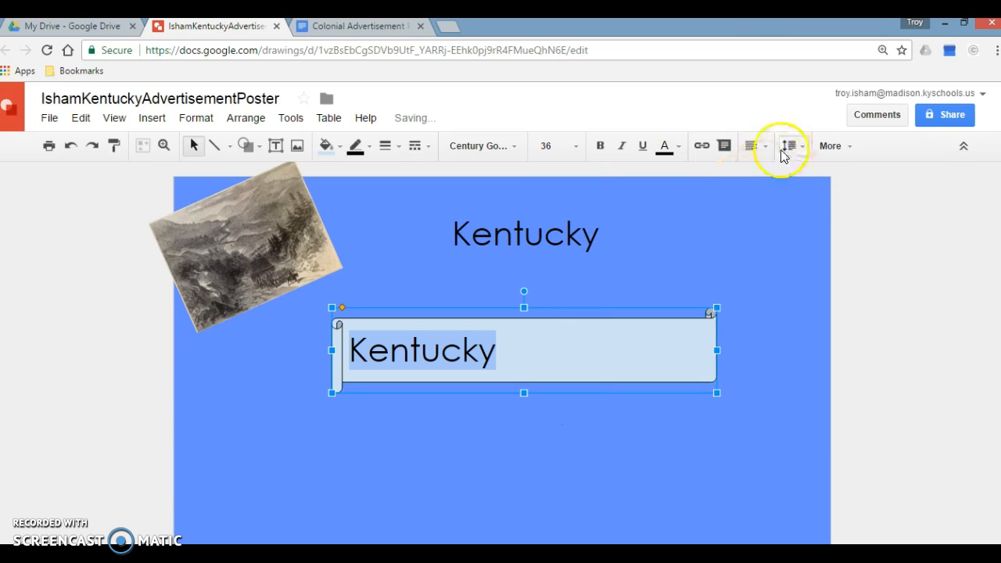
{"action": "left_click", "coordinate": [756, 149]}
{"action": "left_click", "coordinate": [780, 173]}
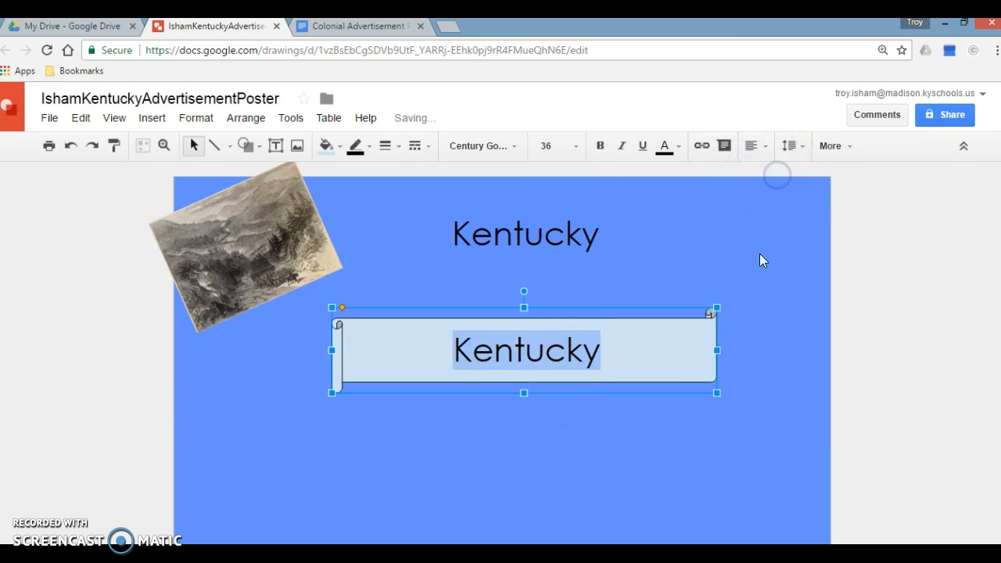
{"action": "left_click", "coordinate": [610, 440]}
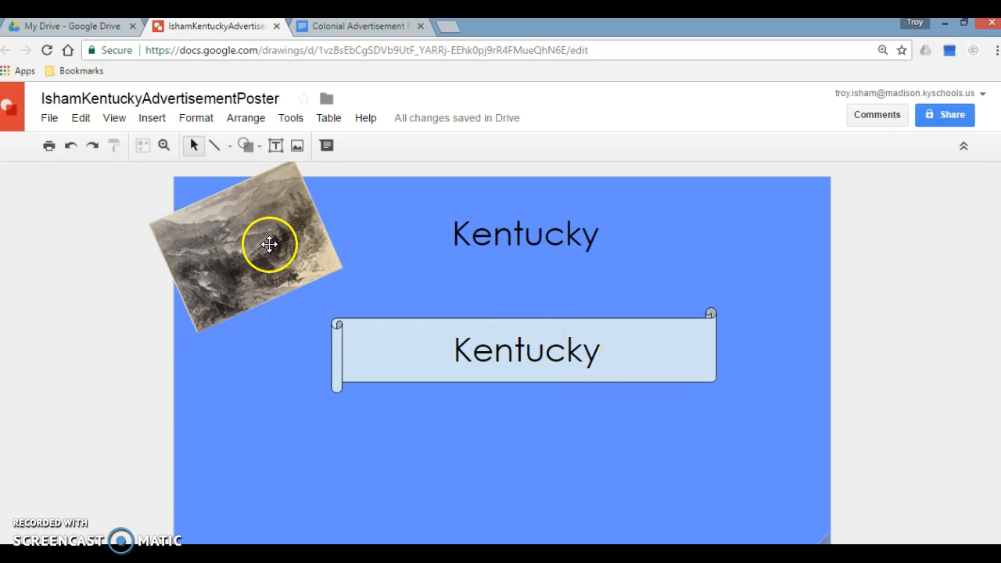
Tilt the scroll banner counterclockwise and fill it with a custom light purple colour
{"action": "left_click", "coordinate": [533, 341]}
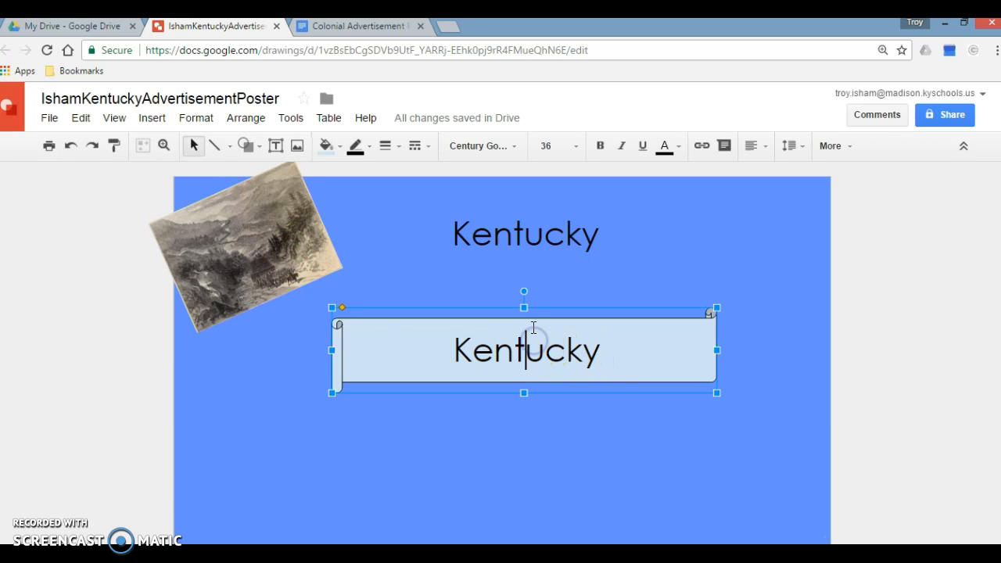
{"action": "left_click_drag", "start_coordinate": [525, 292], "coordinate": [481, 264]}
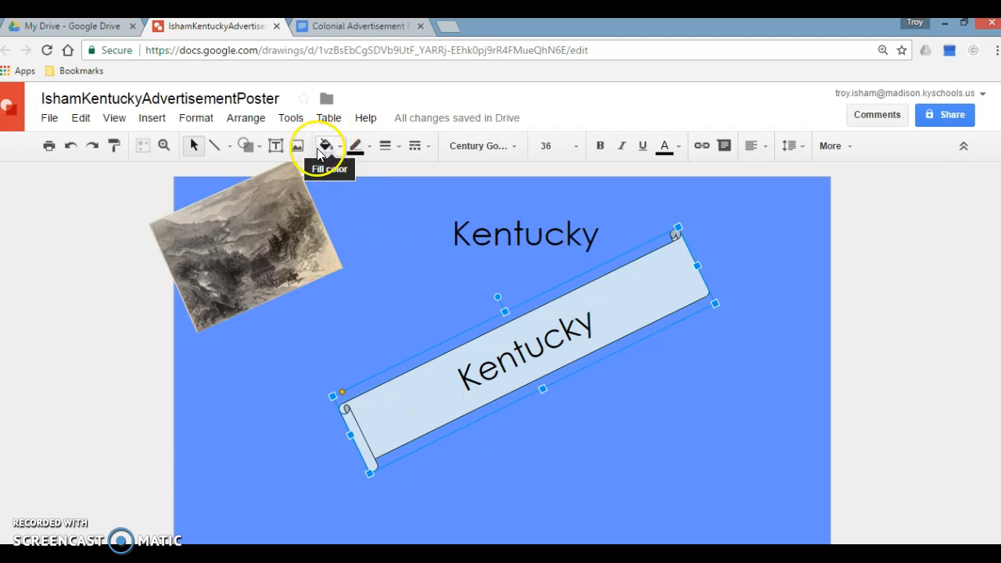
{"action": "left_click", "coordinate": [341, 151]}
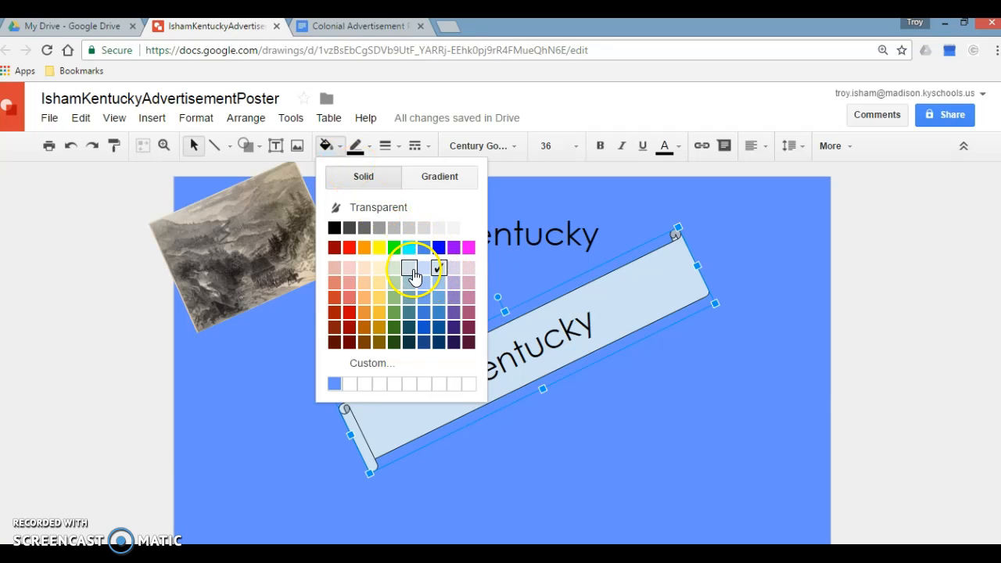
{"action": "left_click", "coordinate": [351, 270]}
{"action": "left_click", "coordinate": [327, 150]}
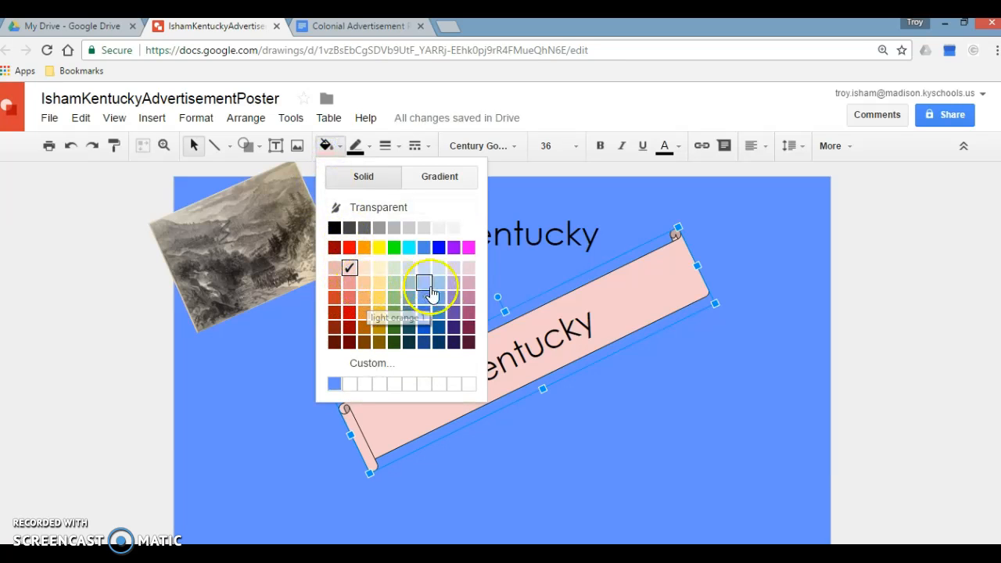
{"action": "left_click", "coordinate": [373, 364]}
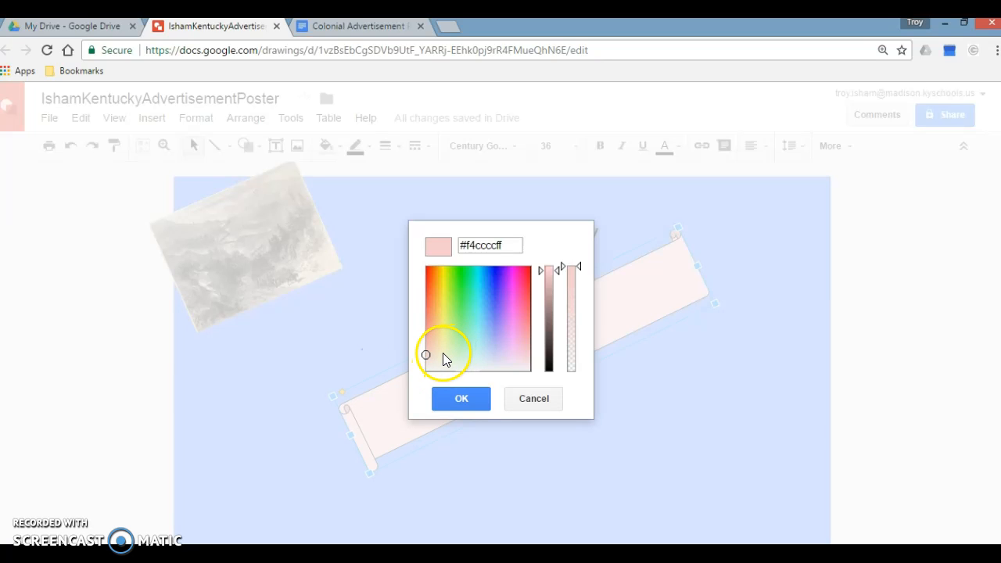
{"action": "left_click", "coordinate": [513, 309]}
{"action": "left_click", "coordinate": [510, 324]}
{"action": "left_click", "coordinate": [471, 399]}
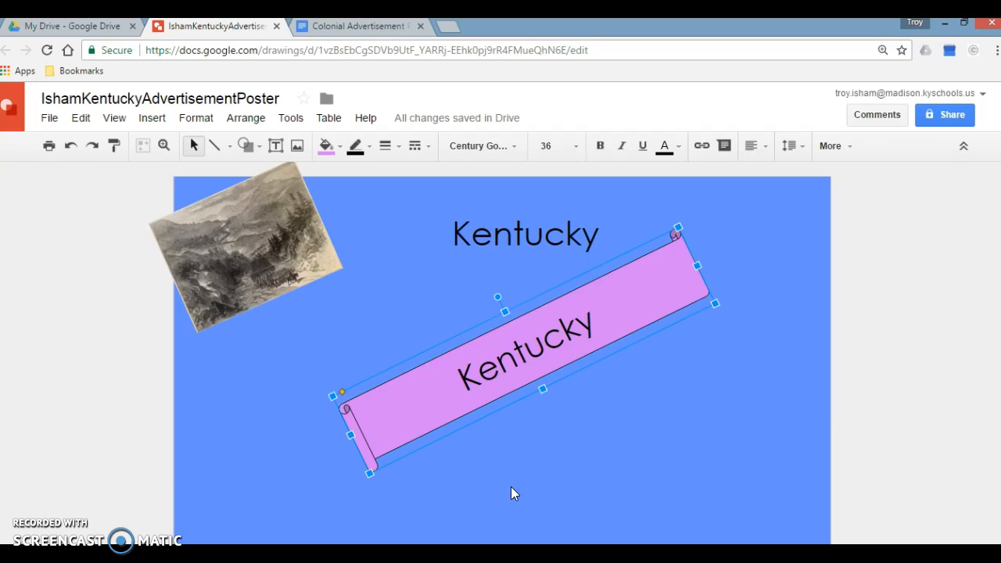
{"action": "left_click", "coordinate": [529, 232]}
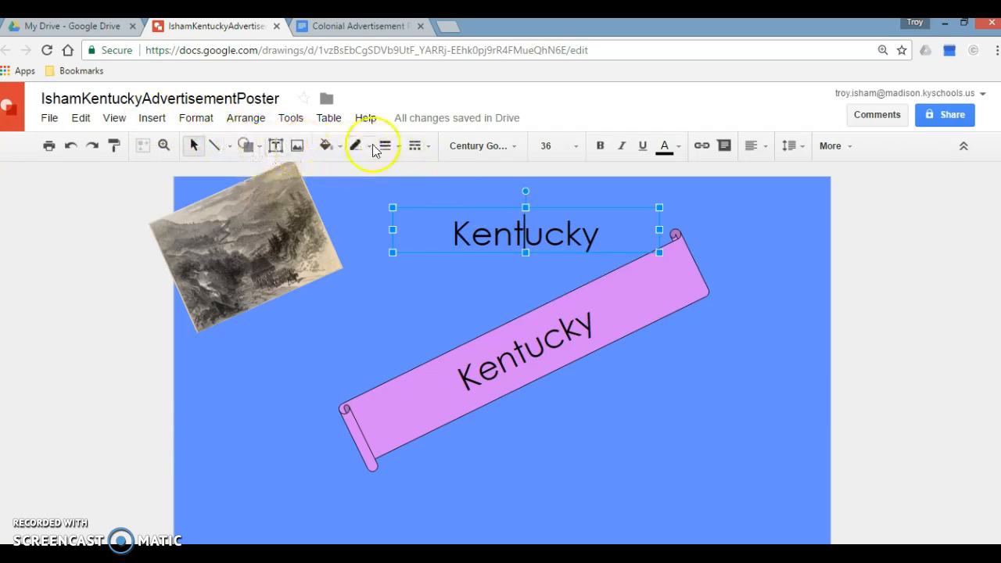
{"action": "left_click", "coordinate": [154, 119]}
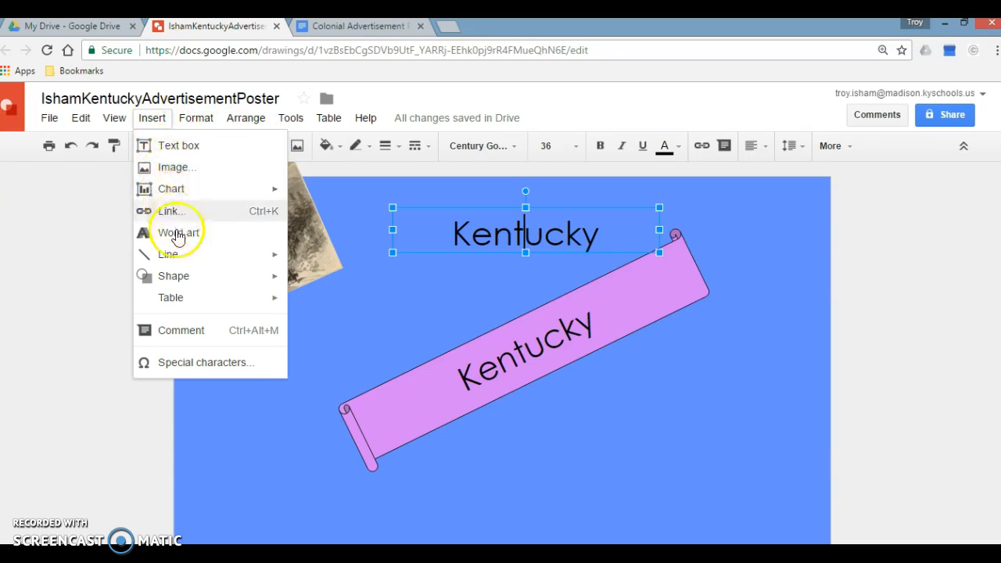
{"action": "mouse_move", "coordinate": [179, 279]}
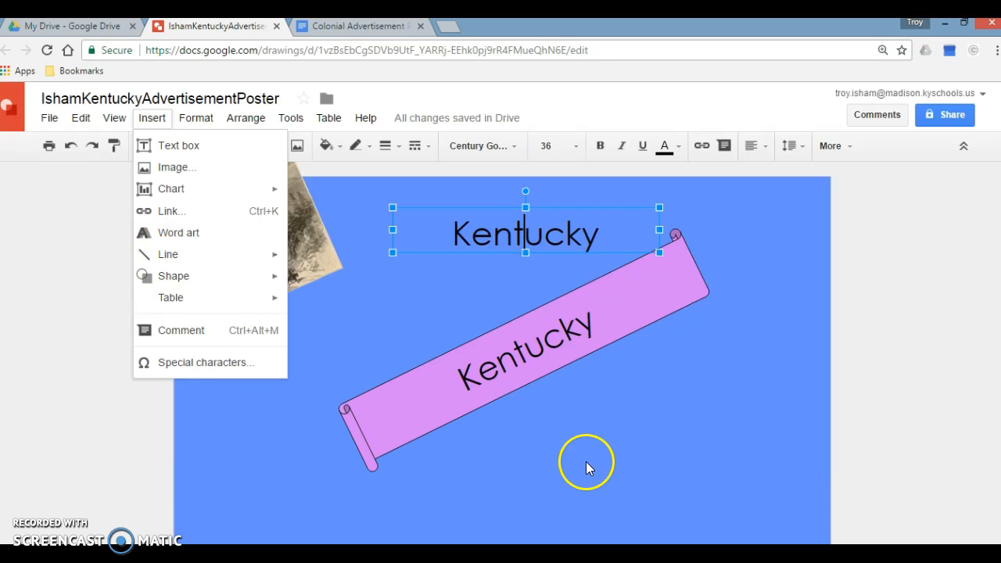
{"action": "left_click", "coordinate": [627, 462]}
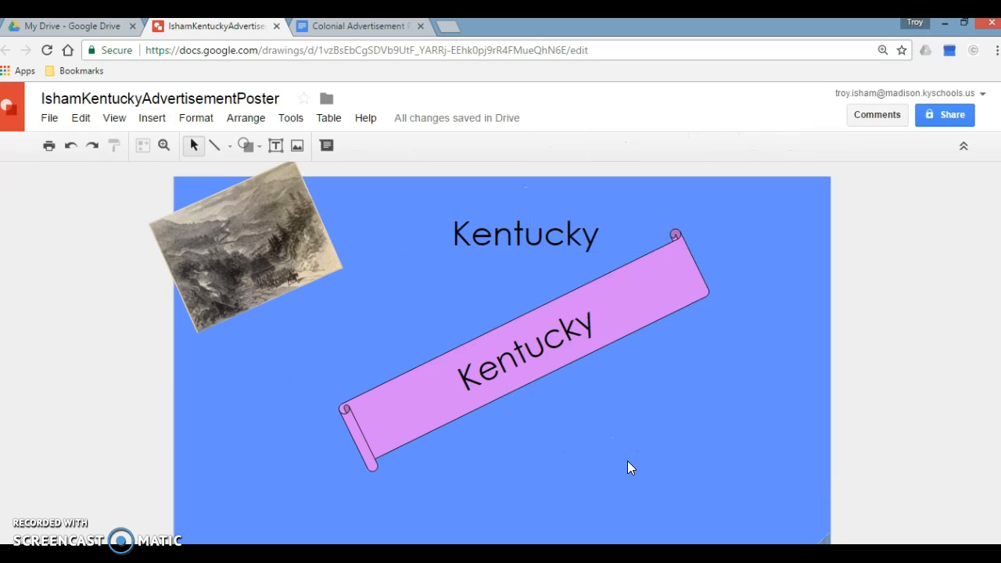
Switch to the Colonial Advertisement Poster Project document and review the questions the poster must answer
{"action": "left_click", "coordinate": [388, 25]}
{"action": "scroll", "coordinate": [652, 406], "scroll_direction": "up", "scroll_amount": 1}
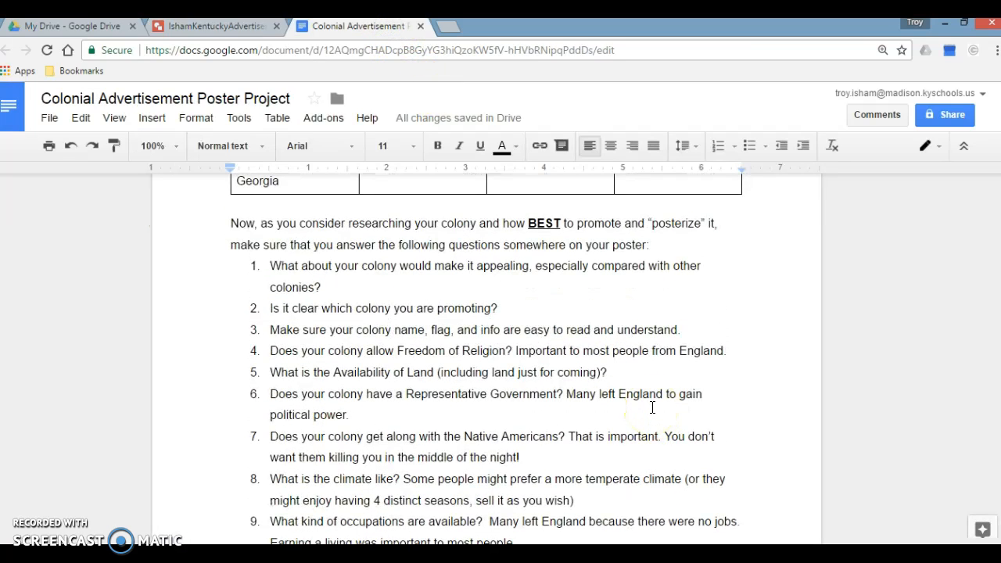